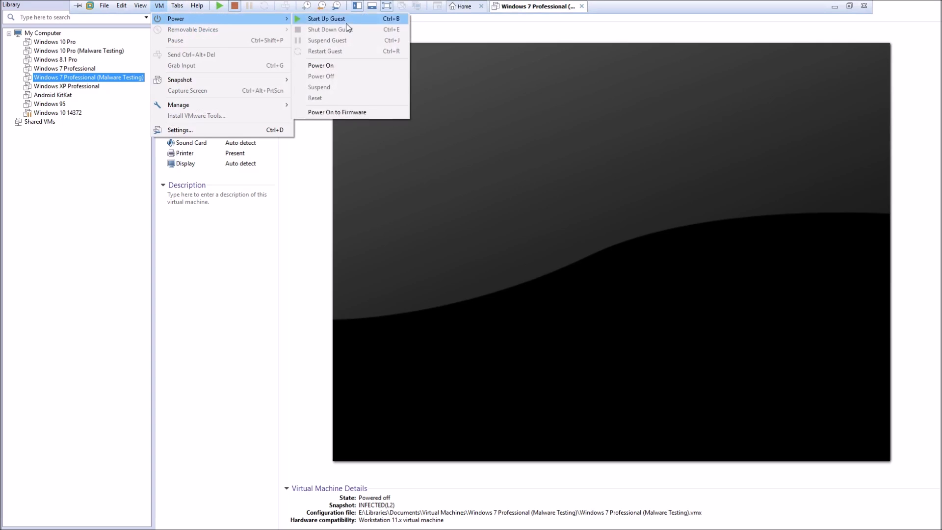
# Try to power on the Windows 7 Professional (Malware Testing) virtual machine to its firmware setup
pyautogui.click(358, 114)
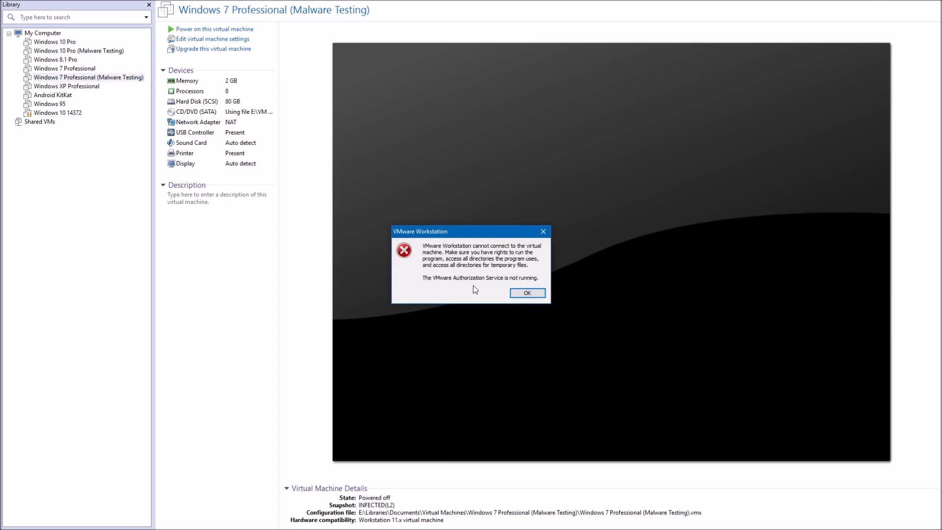
pyautogui.click(519, 295)
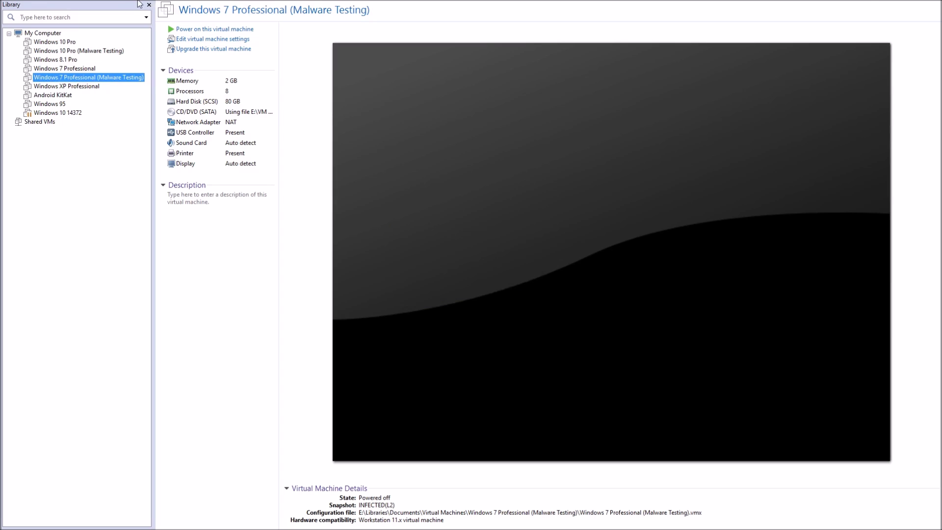
pyautogui.click(159, 5)
pyautogui.moveTo(166, 17)
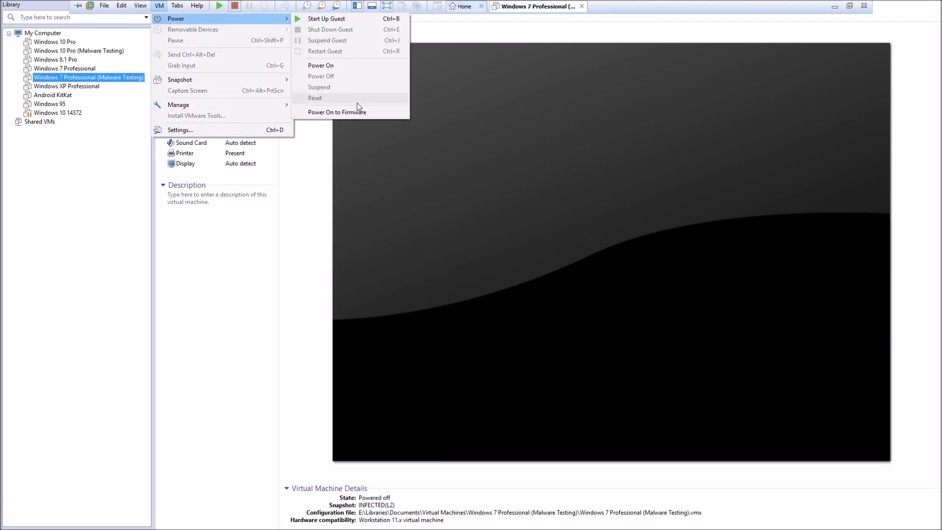
pyautogui.click(353, 112)
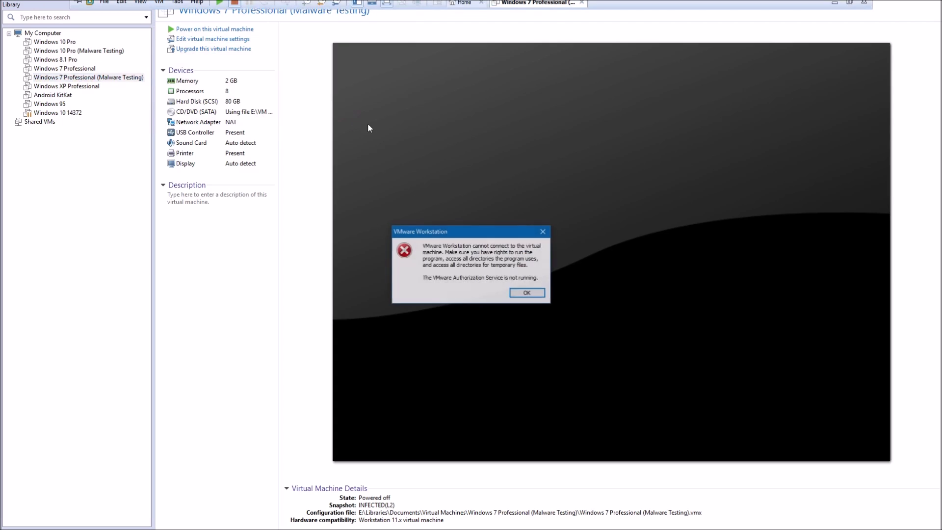
pyautogui.click(528, 294)
# Power on the Windows 7 Professional (Malware Testing) virtual machine to firmware and display it in full screen
pyautogui.click(64, 19)
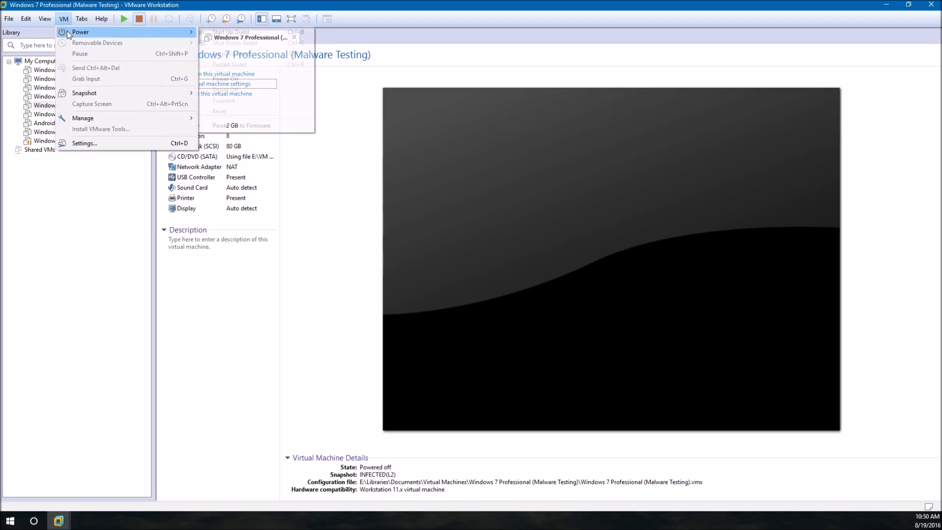
pyautogui.moveTo(84, 31)
pyautogui.click(247, 126)
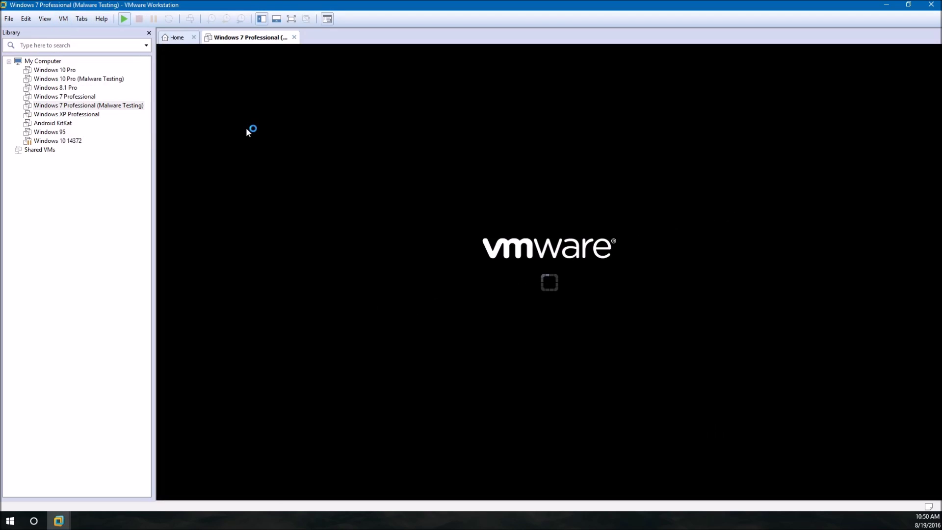
pyautogui.click(290, 18)
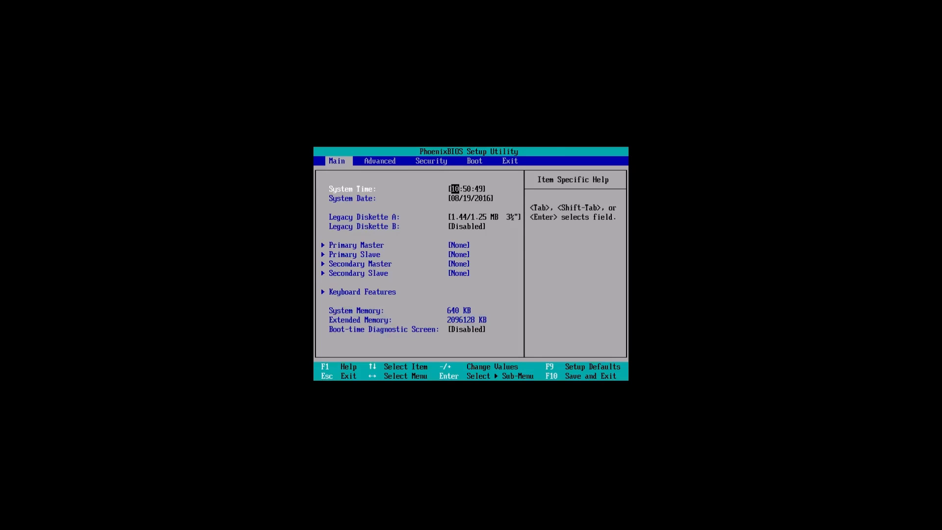
# Move the CD-ROM Drive to first place in the BIOS boot order, then save the configuration and exit
pyautogui.press('Right')
pyautogui.press('Right')
pyautogui.press('Right')
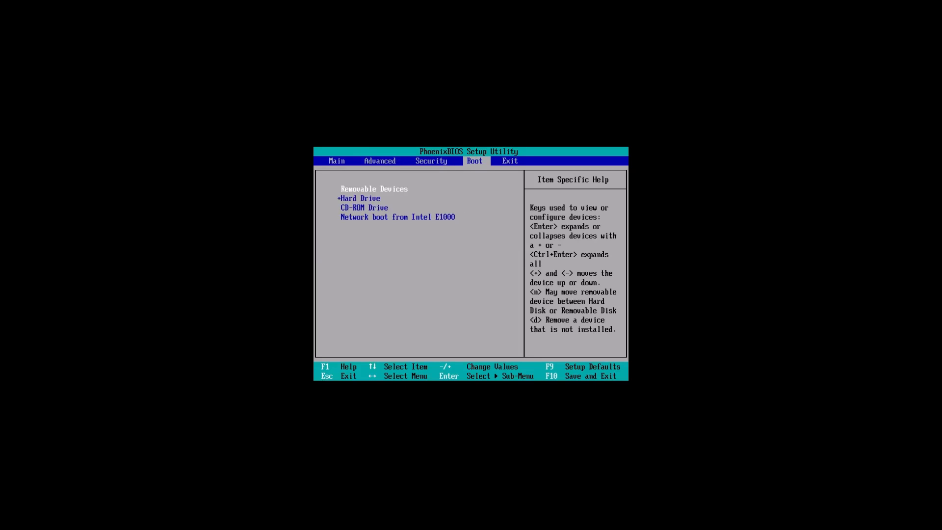
pyautogui.press('Down')
pyautogui.press('Down')
pyautogui.press('+')
pyautogui.press('+')
pyautogui.press('F10')
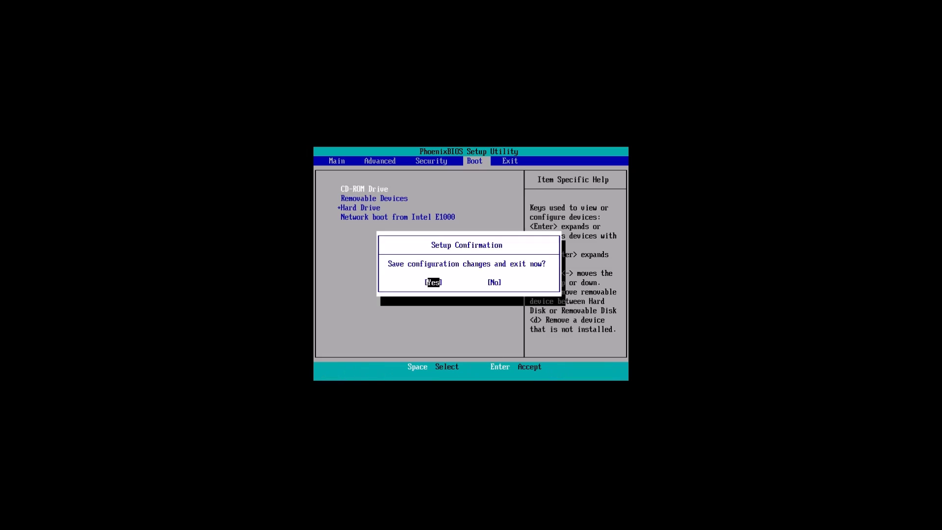
pyautogui.press('Return')
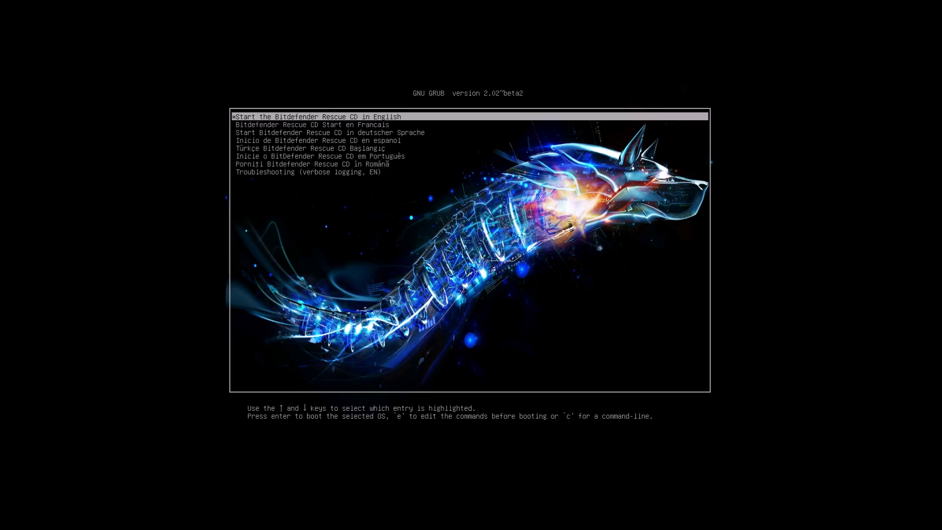
# Start the Bitdefender Rescue CD in English and accept its license agreement to continue
pyautogui.press('Down')
pyautogui.press('Down')
pyautogui.press('Up')
pyautogui.press('Up')
pyautogui.press('Return')
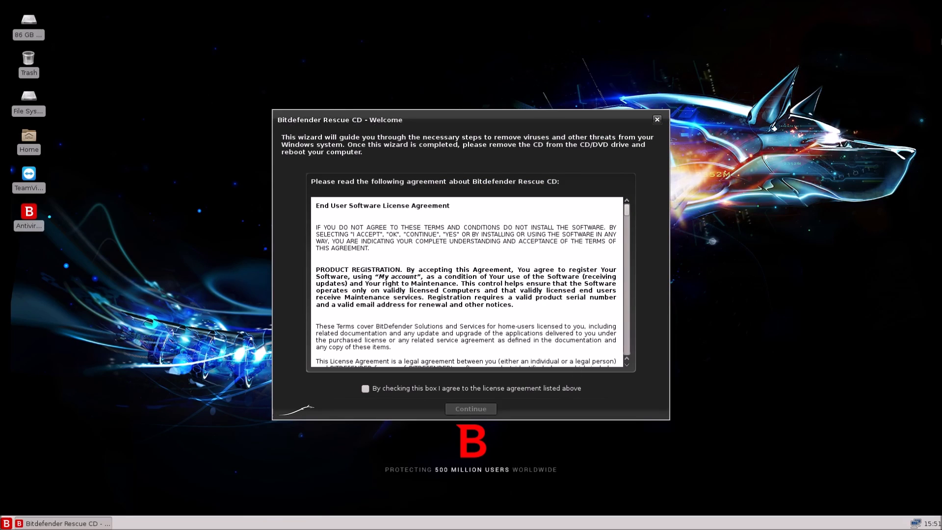
pyautogui.click(386, 391)
pyautogui.click(472, 409)
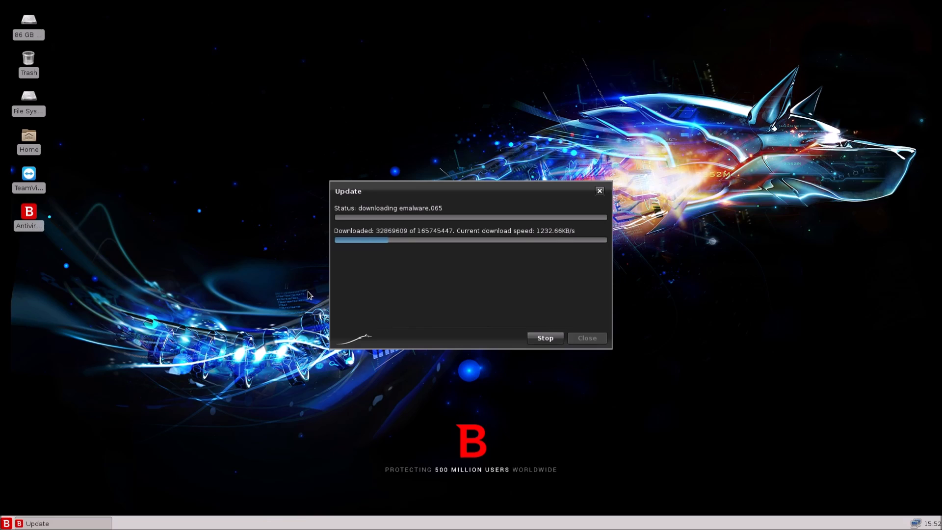
pyautogui.moveTo(484, 196); pyautogui.dragTo(796, 333)
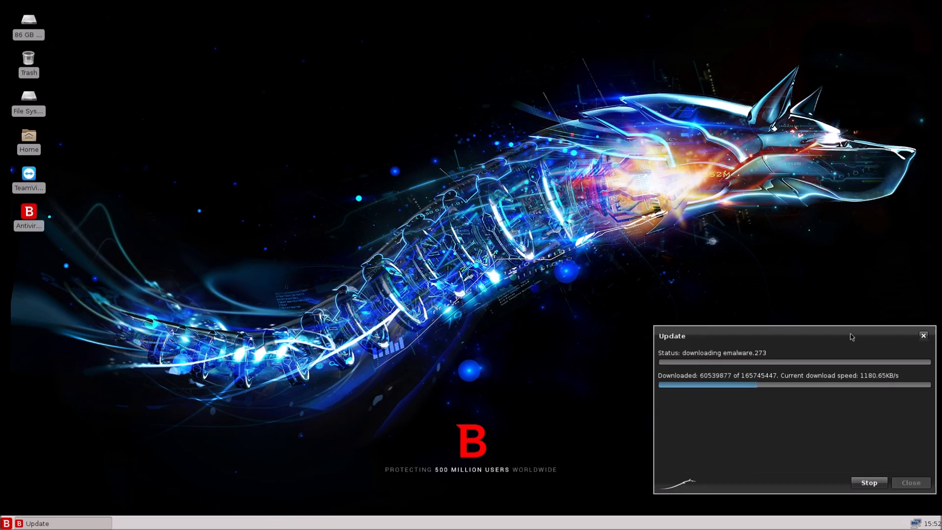
pyautogui.moveTo(852, 337); pyautogui.dragTo(529, 181)
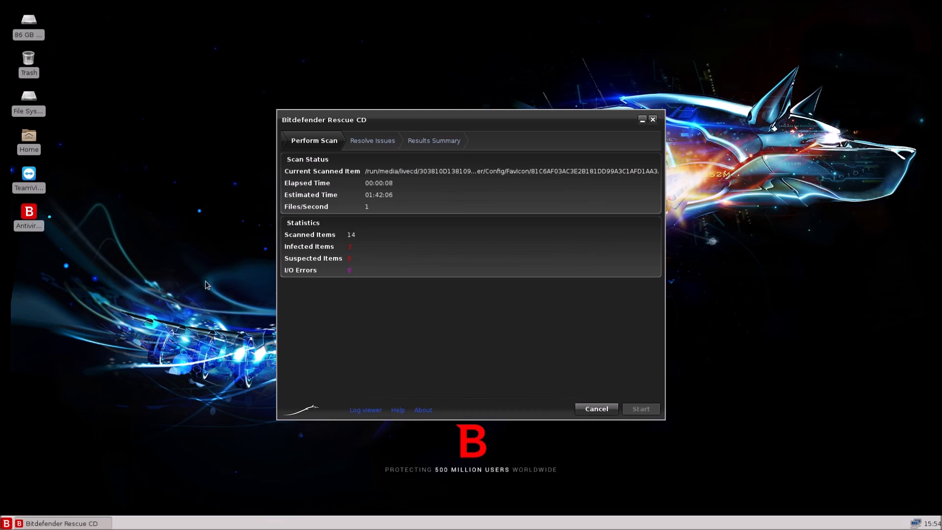
# Open the 86 GB volume from the desktop and enlarge and reposition its file manager window to show all folders
pyautogui.moveTo(30, 28)
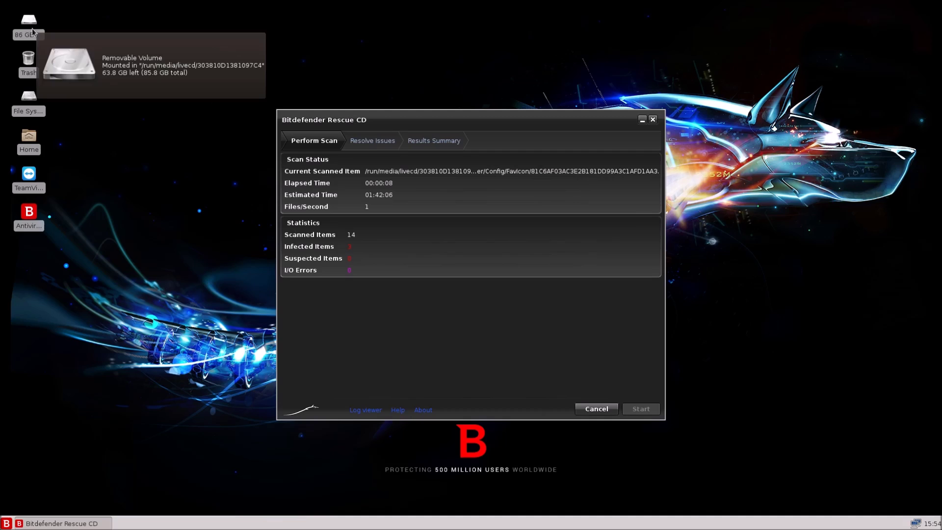
pyautogui.doubleClick(29, 22)
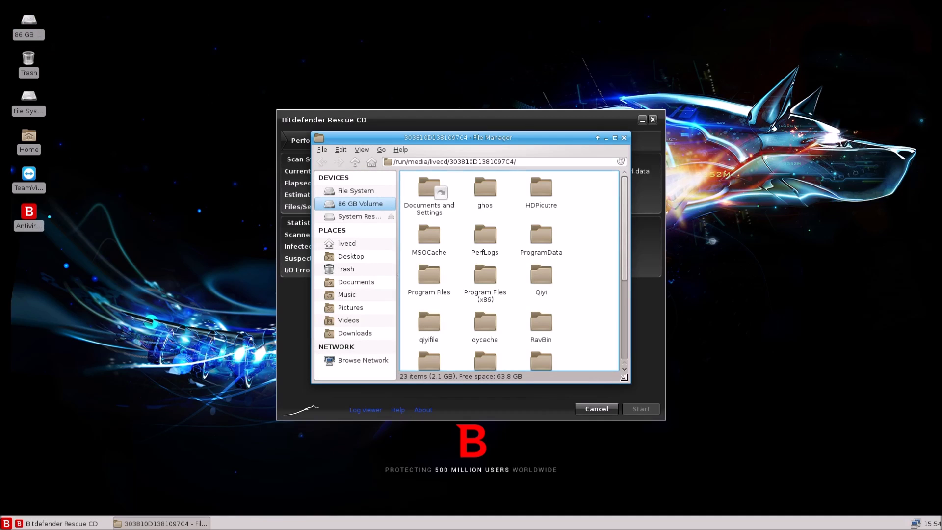
pyautogui.moveTo(624, 378); pyautogui.dragTo(706, 425)
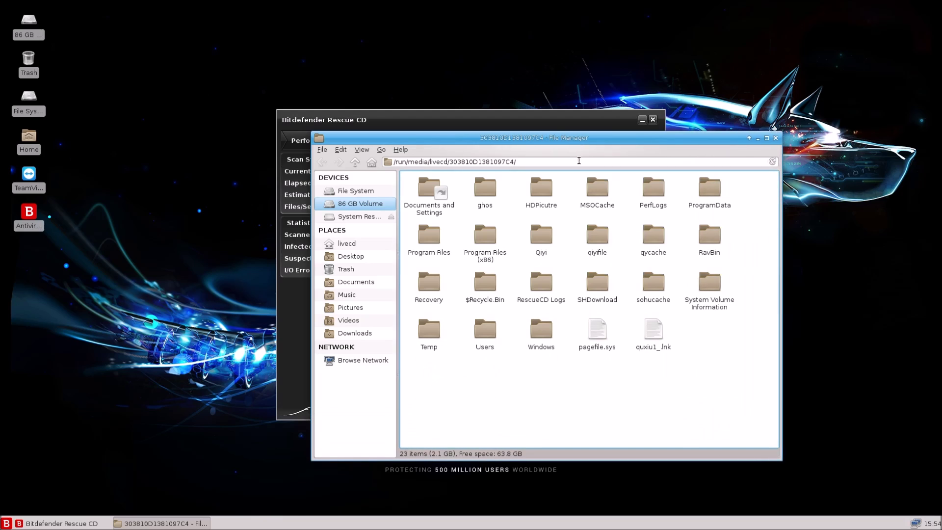
pyautogui.moveTo(543, 138); pyautogui.dragTo(430, 97)
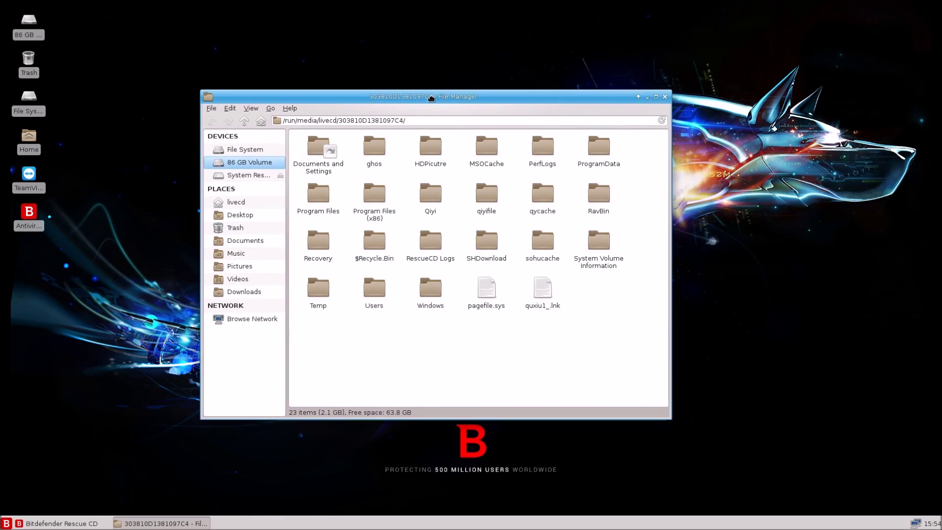
# View the file manager's About information, highlight its name and version, and close it
pyautogui.click(210, 108)
pyautogui.moveTo(283, 109)
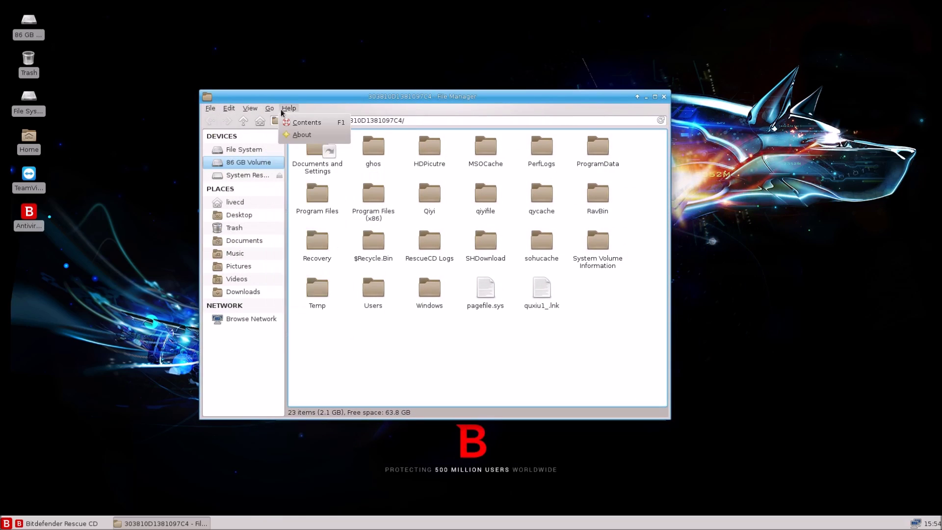
pyautogui.click(300, 134)
pyautogui.moveTo(402, 293); pyautogui.dragTo(508, 295)
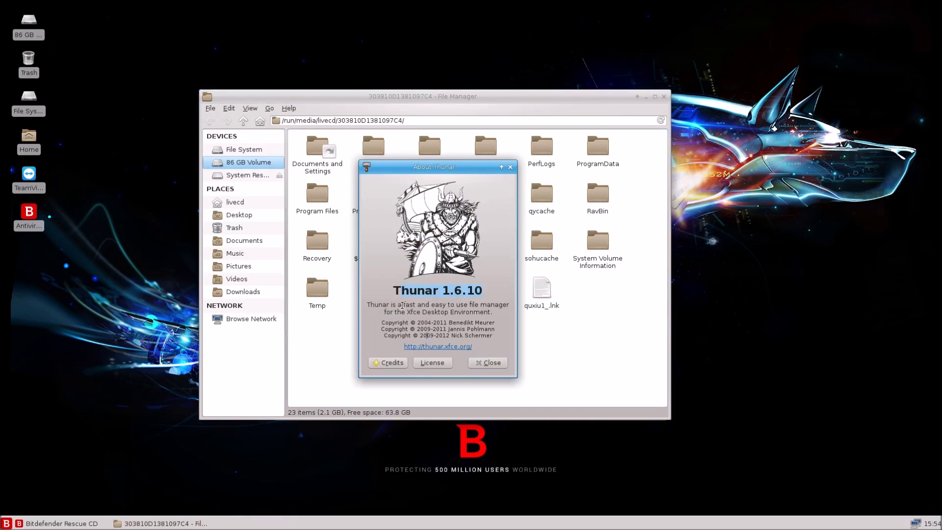
pyautogui.click(511, 167)
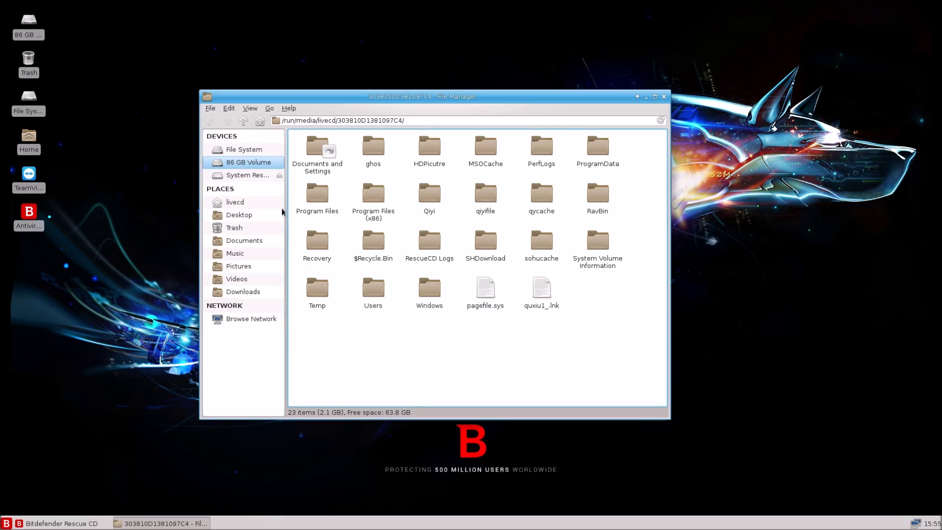
# Examine the rescue system's installed applications by category and in the full list, then close the file manager
pyautogui.click(7, 523)
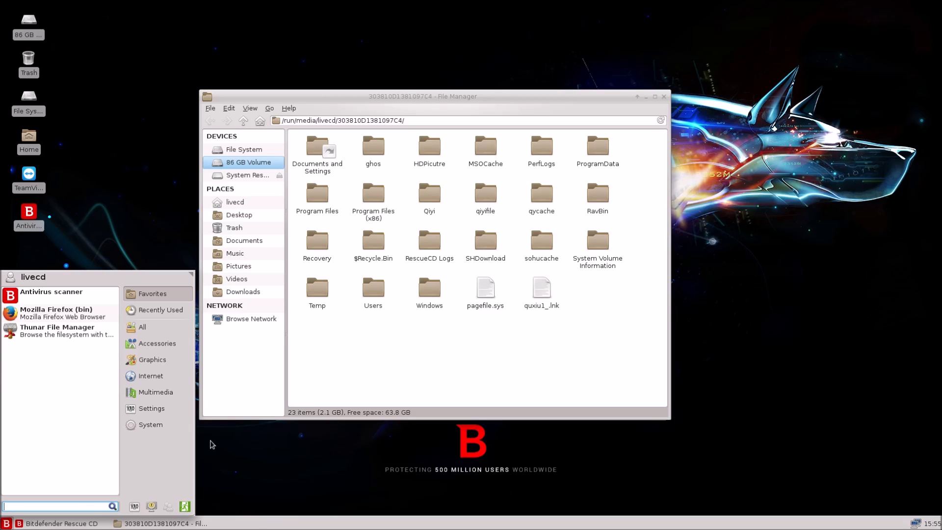
pyautogui.click(8, 524)
pyautogui.click(7, 524)
pyautogui.moveTo(127, 363)
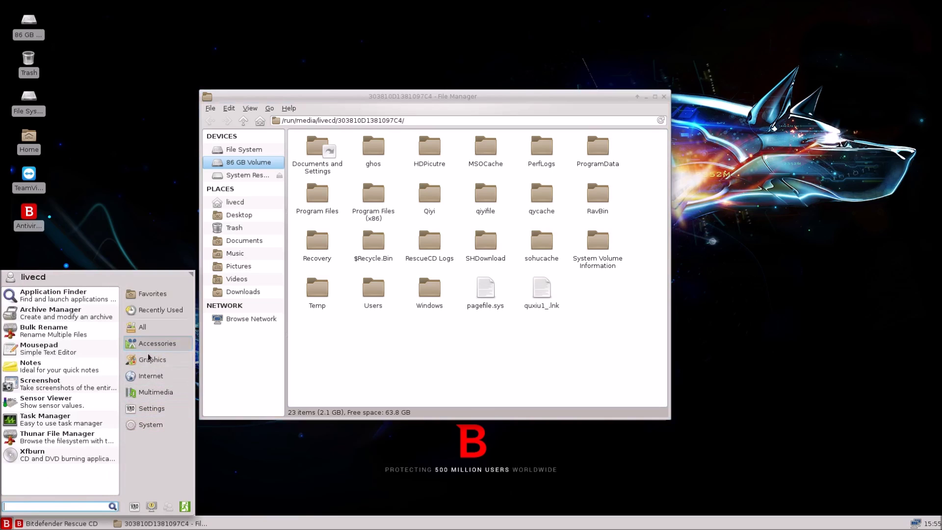
pyautogui.moveTo(152, 410)
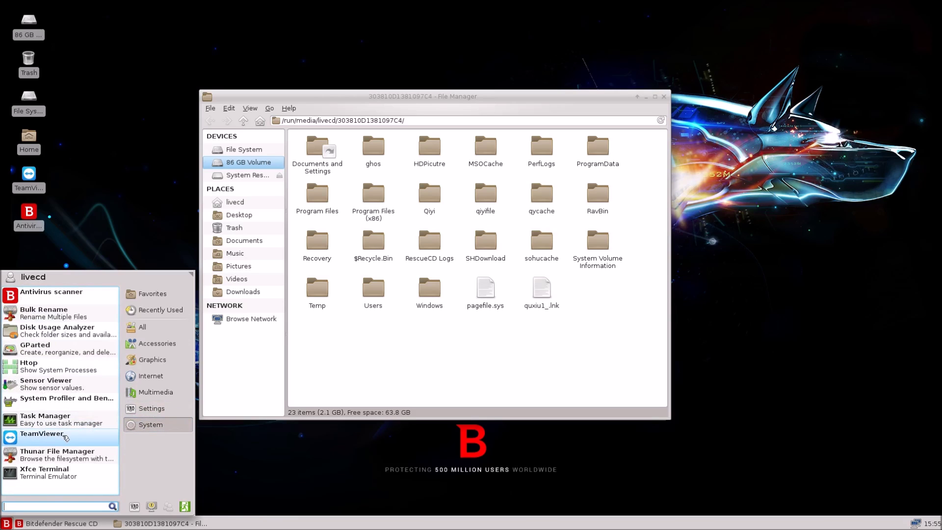
pyautogui.moveTo(147, 327)
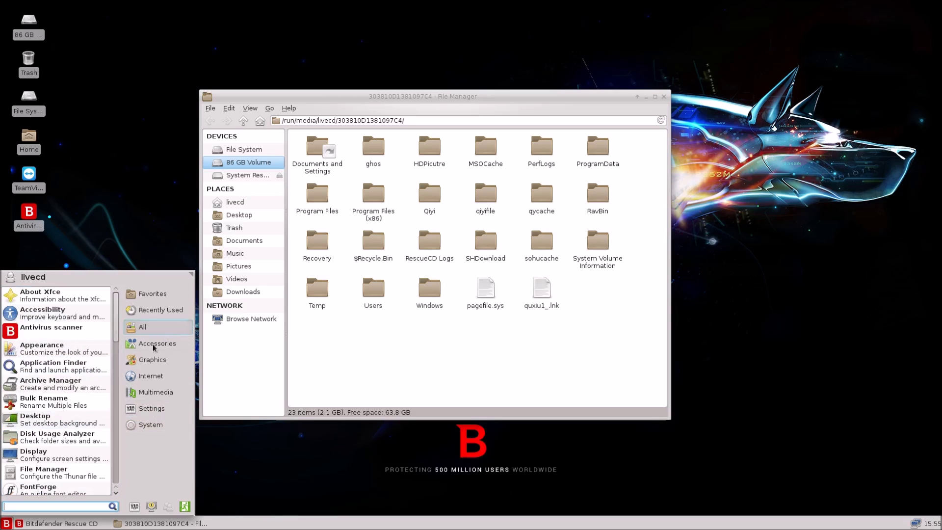
pyautogui.scroll(-1, 116, 388)
pyautogui.scroll(-5, 59, 373)
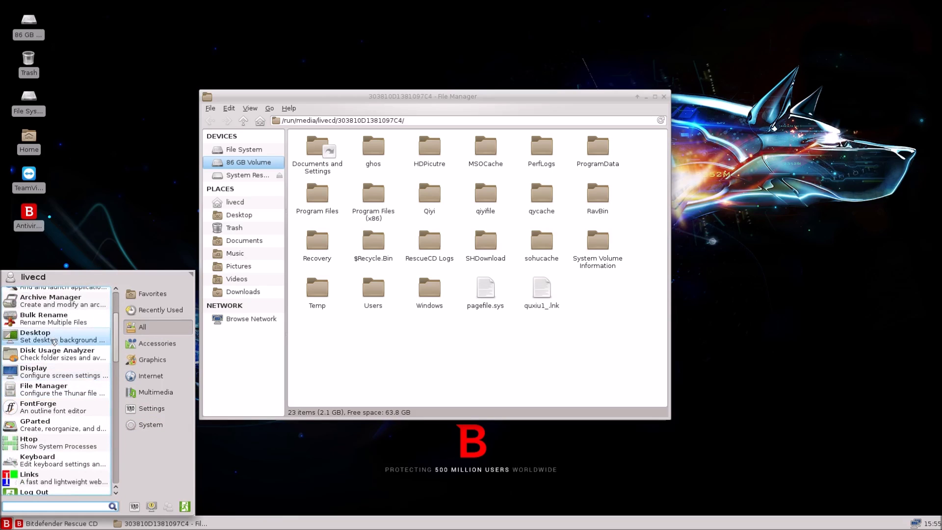
pyautogui.scroll(-7, 54, 358)
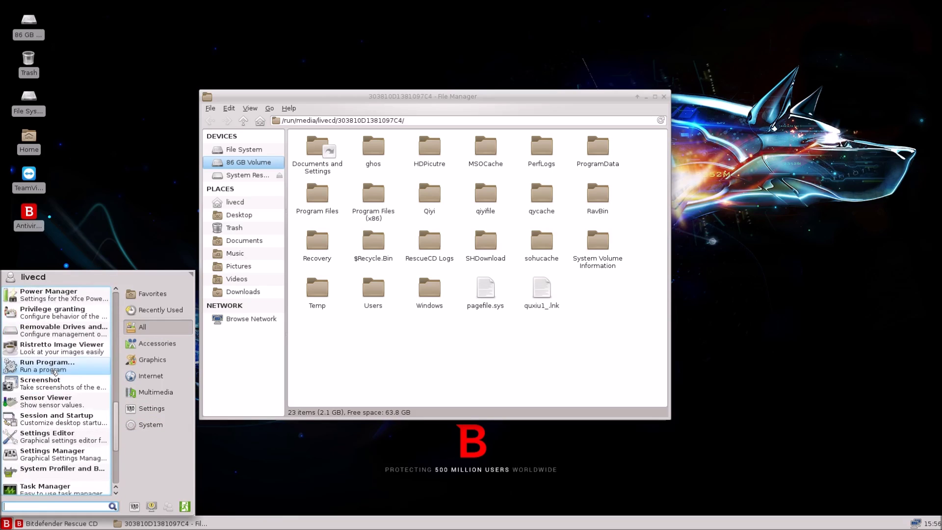
pyautogui.scroll(-1, 55, 382)
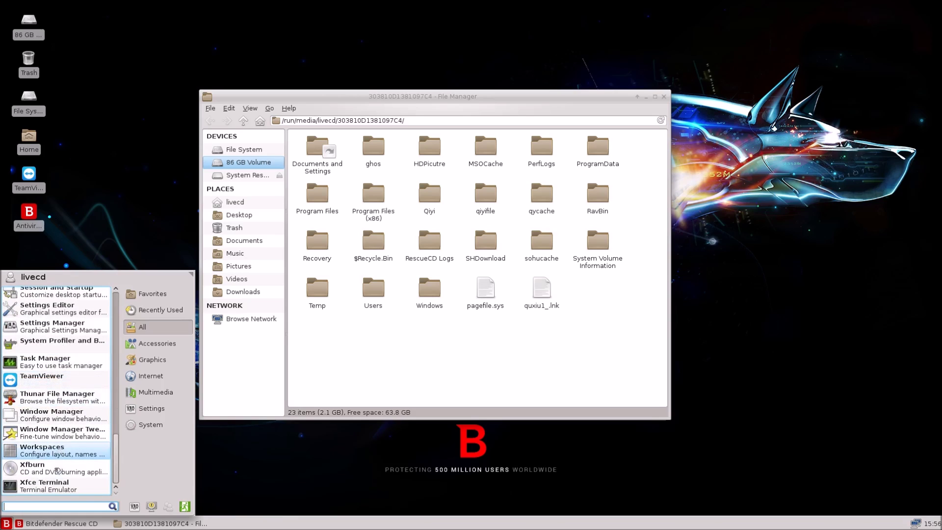
pyautogui.click(371, 363)
pyautogui.click(664, 96)
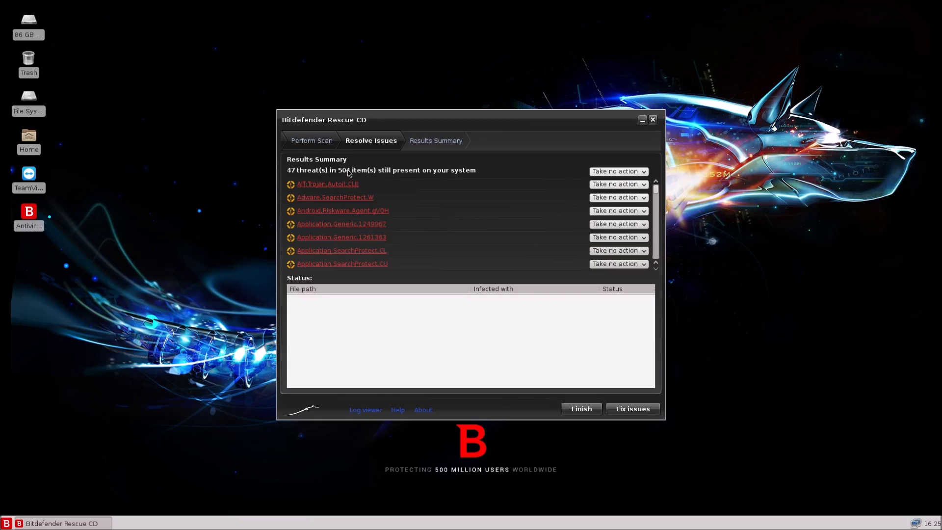
# Review the full list of threats found by the scan under Resolve Issues
pyautogui.scroll(-3, 348, 244)
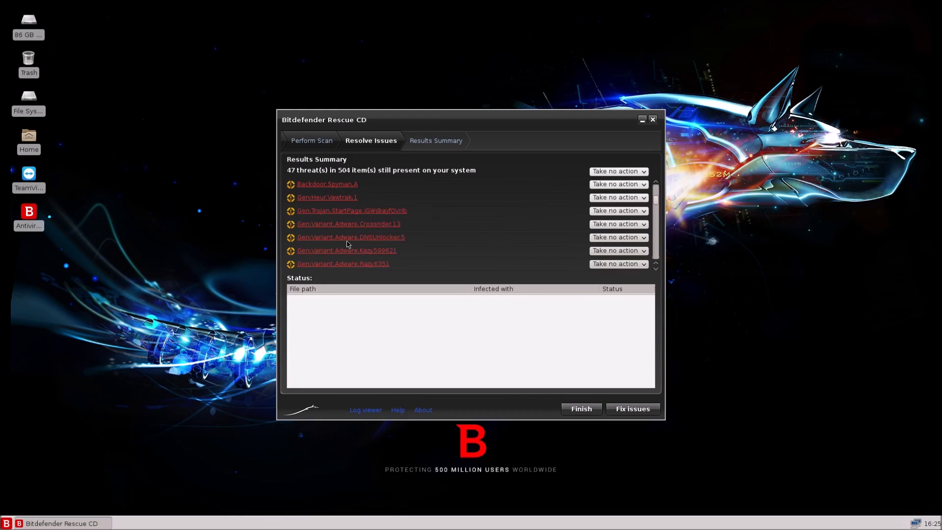
pyautogui.scroll(-5, 349, 244)
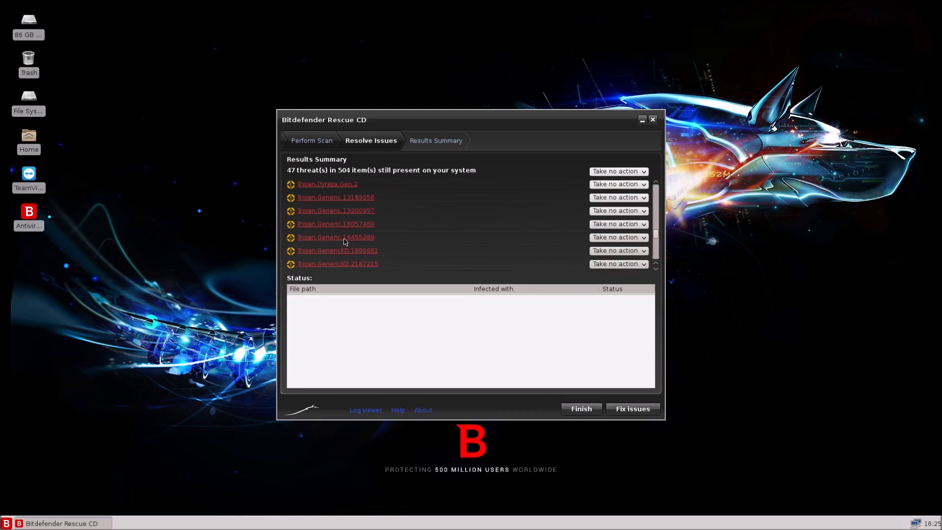
pyautogui.scroll(10, 345, 241)
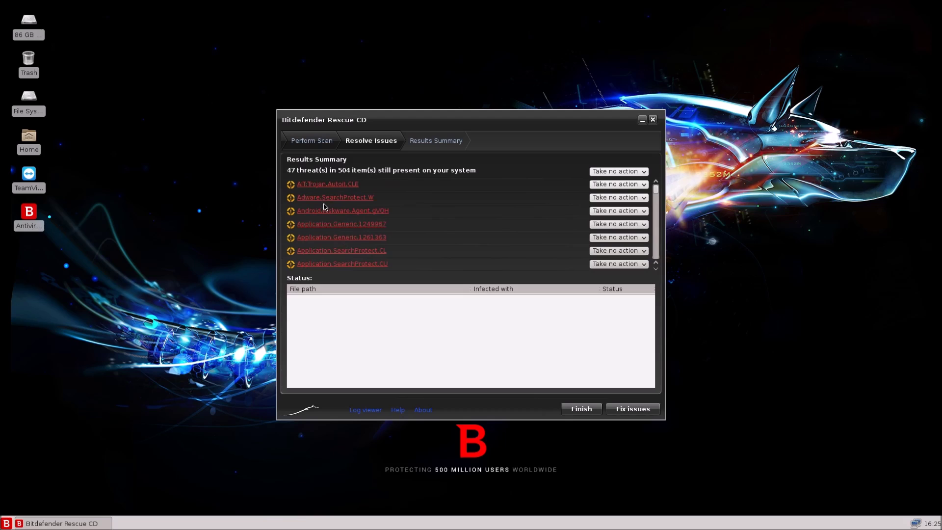
pyautogui.scroll(-5, 325, 226)
pyautogui.scroll(-8, 324, 248)
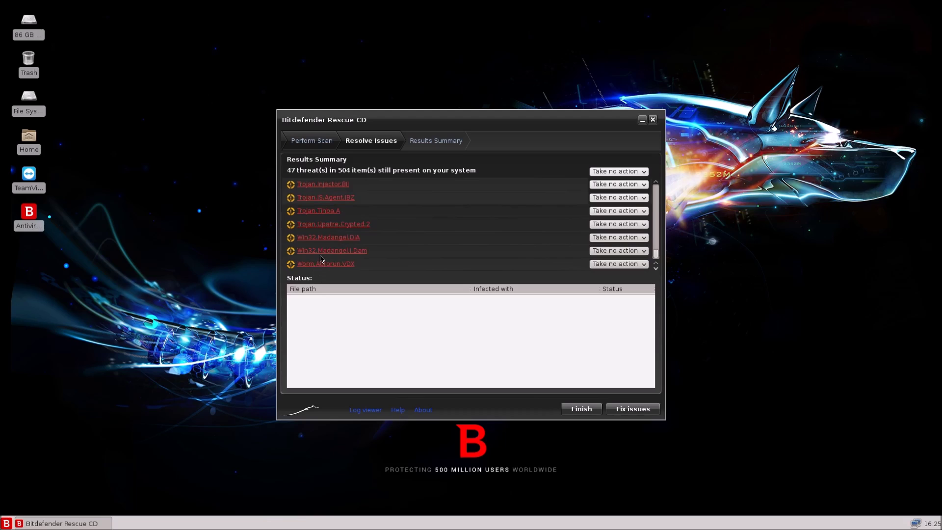
pyautogui.scroll(15, 325, 245)
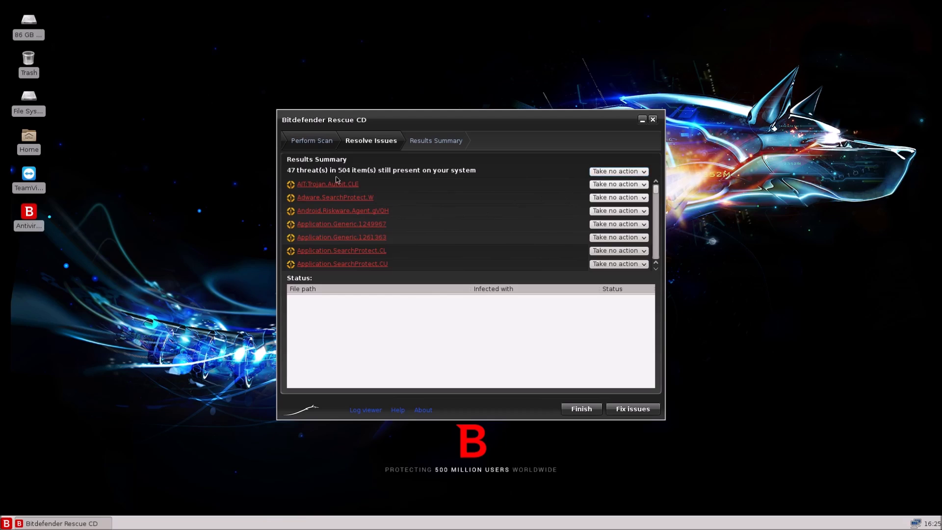
# Set the action for all detected threats to Delete and start fixing the issues
pyautogui.click(619, 171)
pyautogui.click(623, 161)
pyautogui.scroll(3, 615, 202)
pyautogui.click(629, 173)
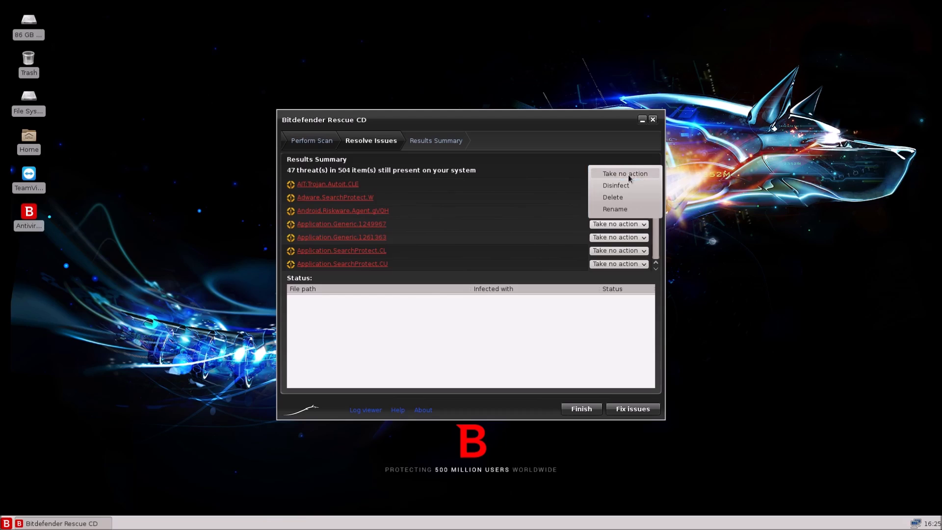
pyautogui.click(623, 196)
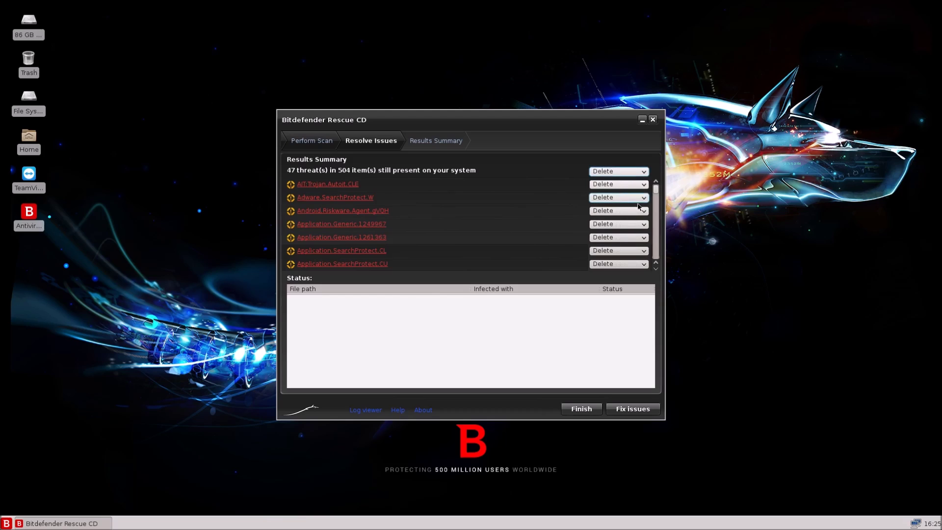
pyautogui.click(642, 172)
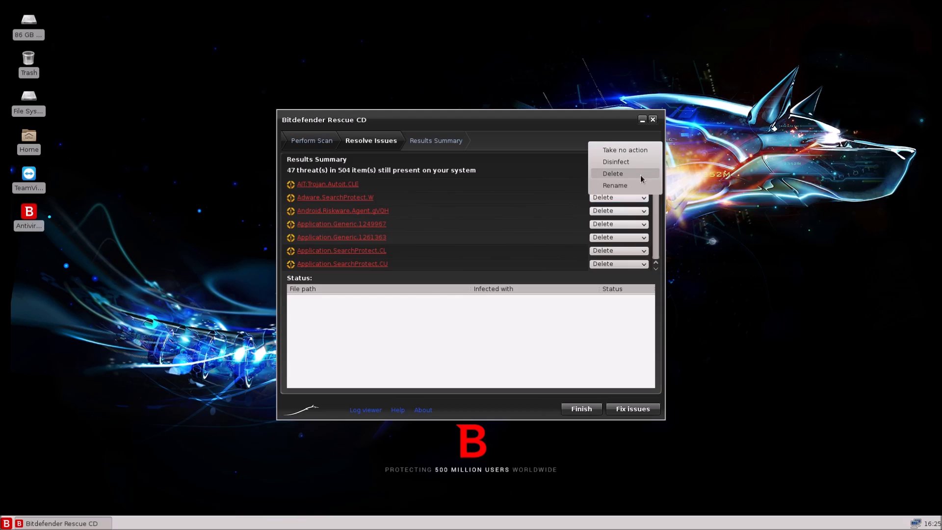
pyautogui.click(572, 144)
pyautogui.scroll(-12, 653, 264)
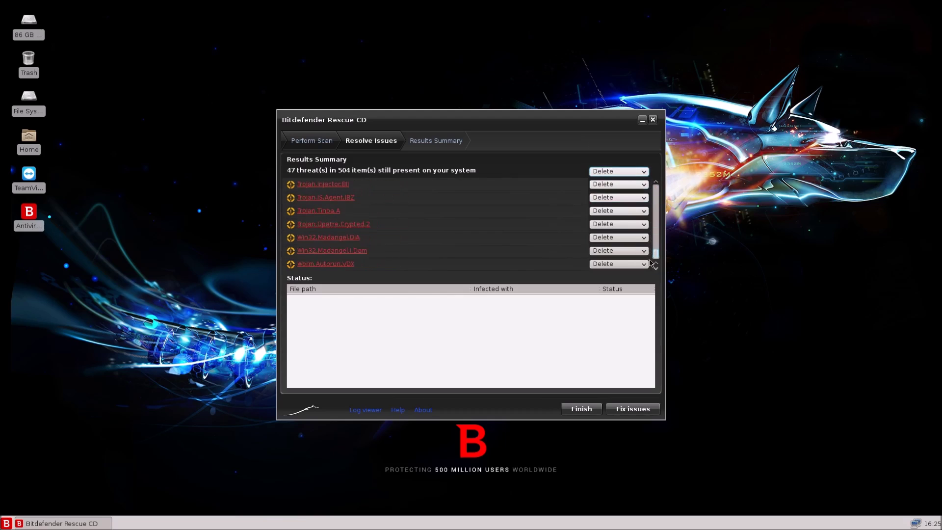
pyautogui.scroll(12, 652, 268)
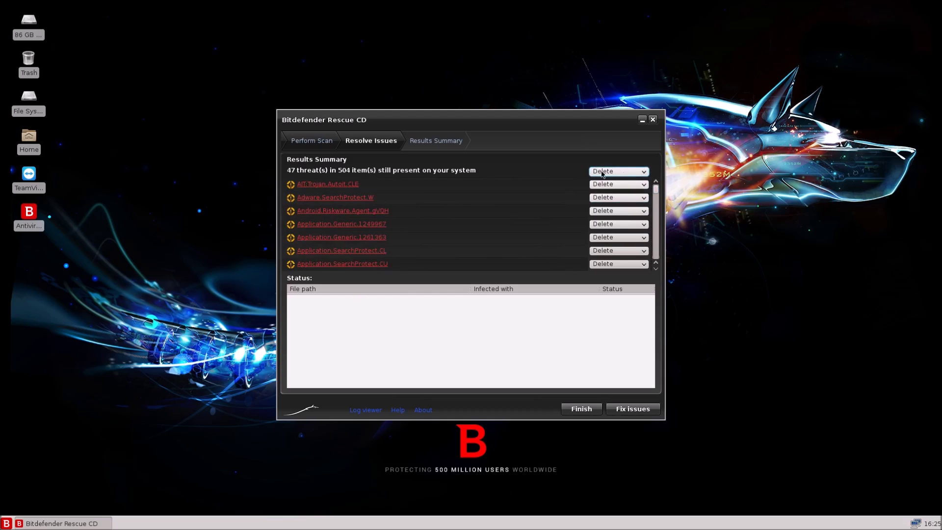
pyautogui.click(638, 411)
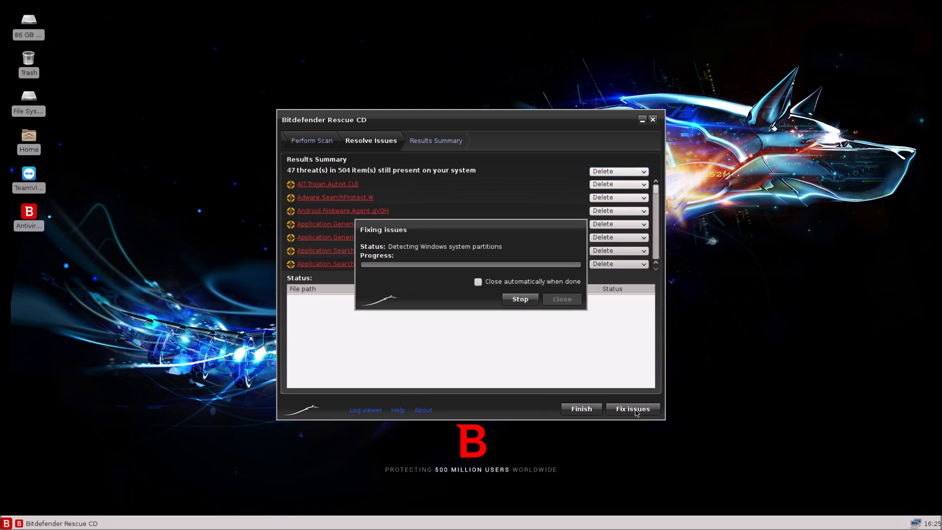
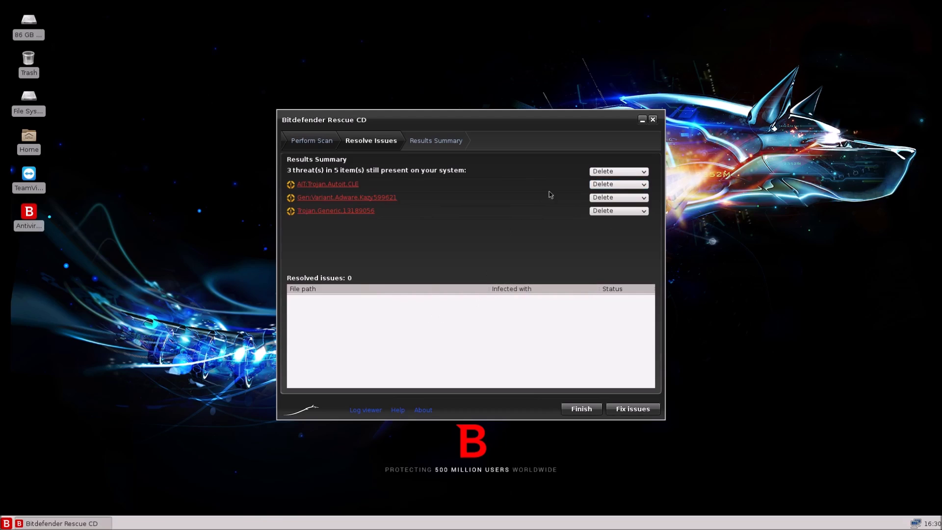
# Try to disinfect all the remaining threats and close the fixing dialog
pyautogui.click(607, 172)
pyautogui.click(616, 162)
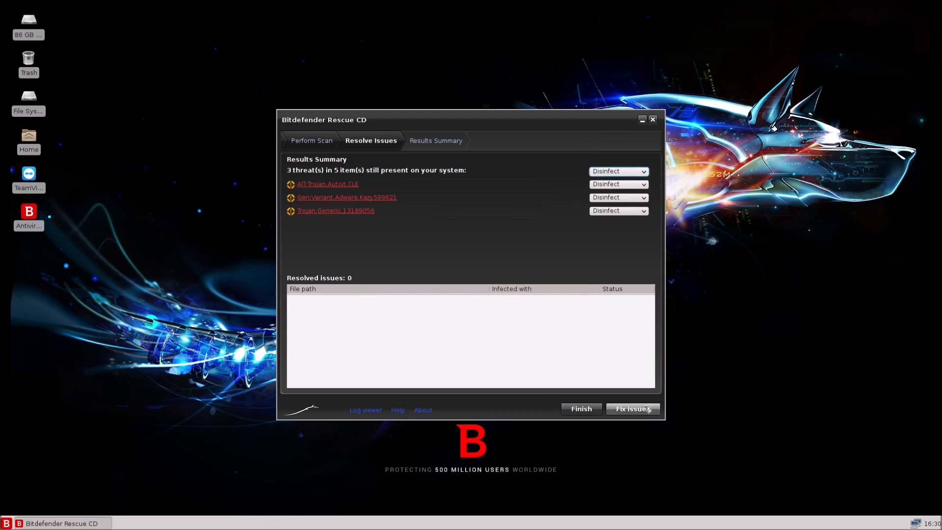
pyautogui.click(644, 410)
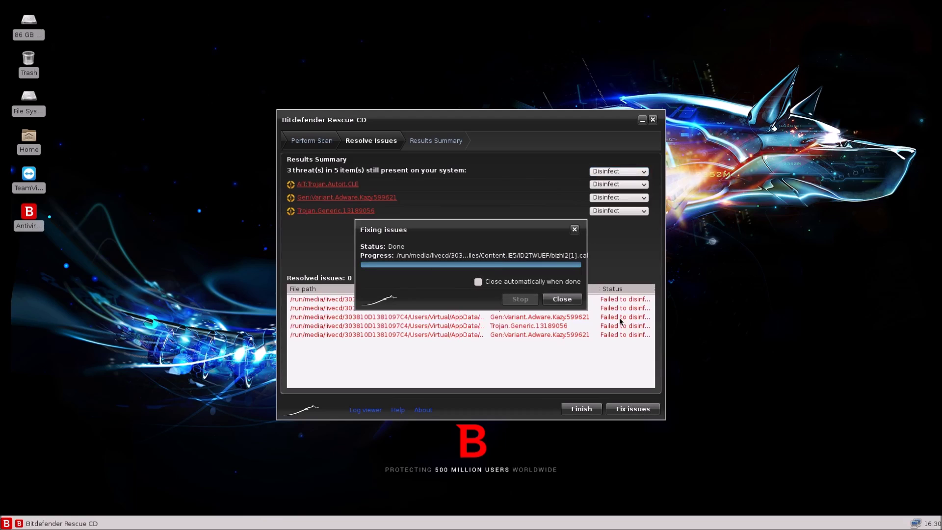
pyautogui.click(574, 229)
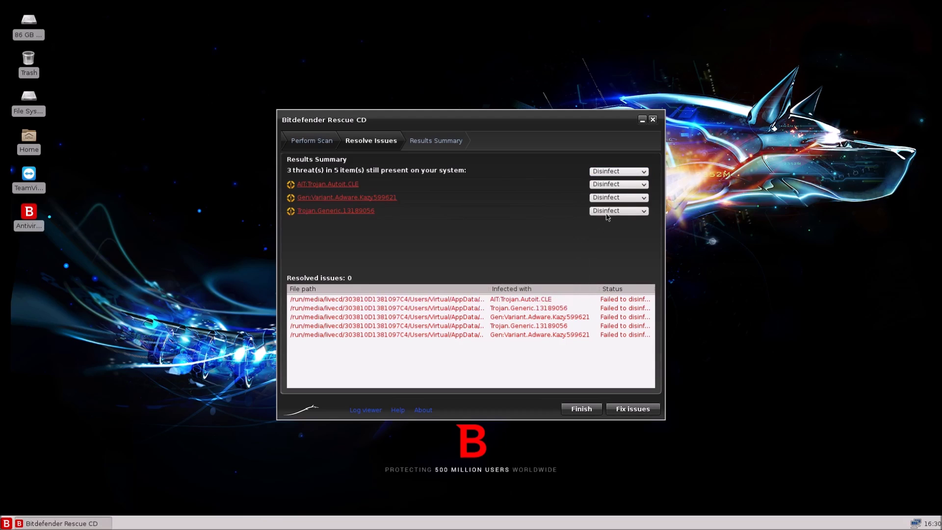
# Resolve the remaining threats with the Rename action, then finish the results summary and return to the scanner's main screen
pyautogui.click(616, 172)
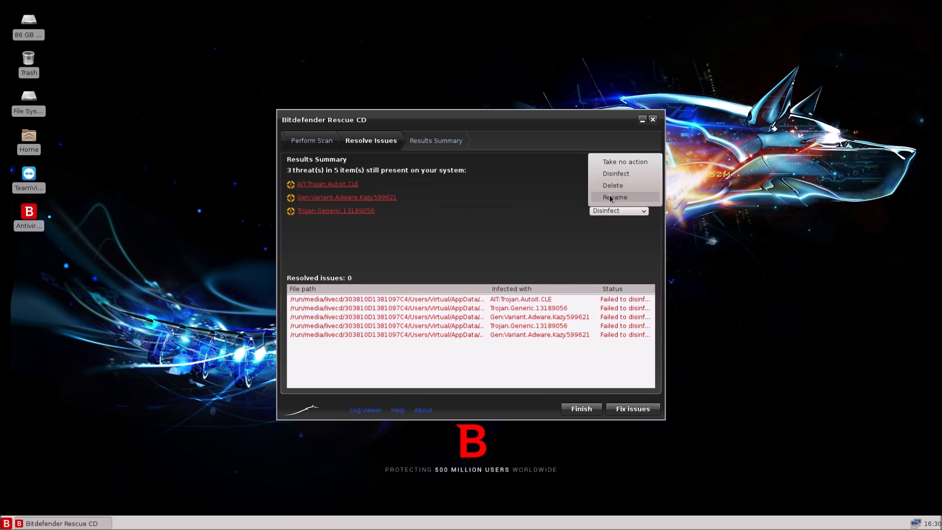
pyautogui.click(613, 196)
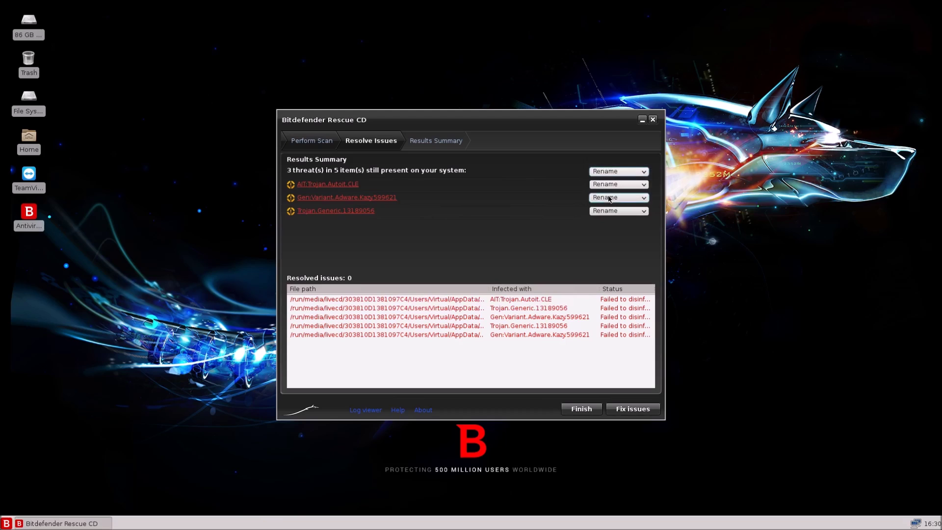
pyautogui.click(620, 412)
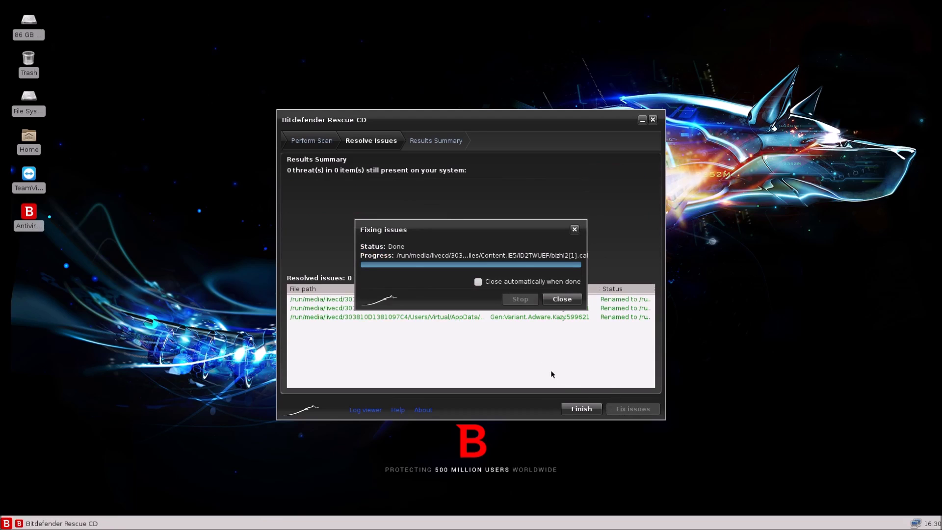
pyautogui.click(556, 299)
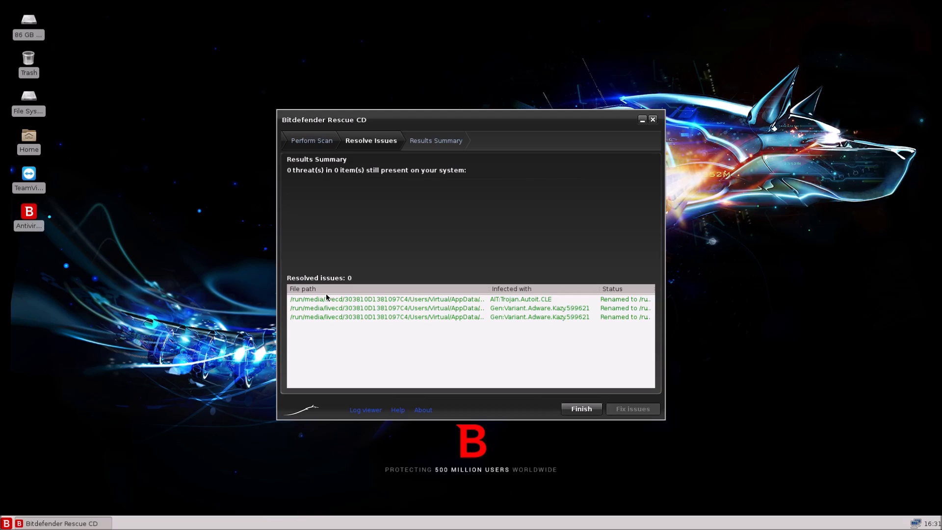
pyautogui.click(597, 413)
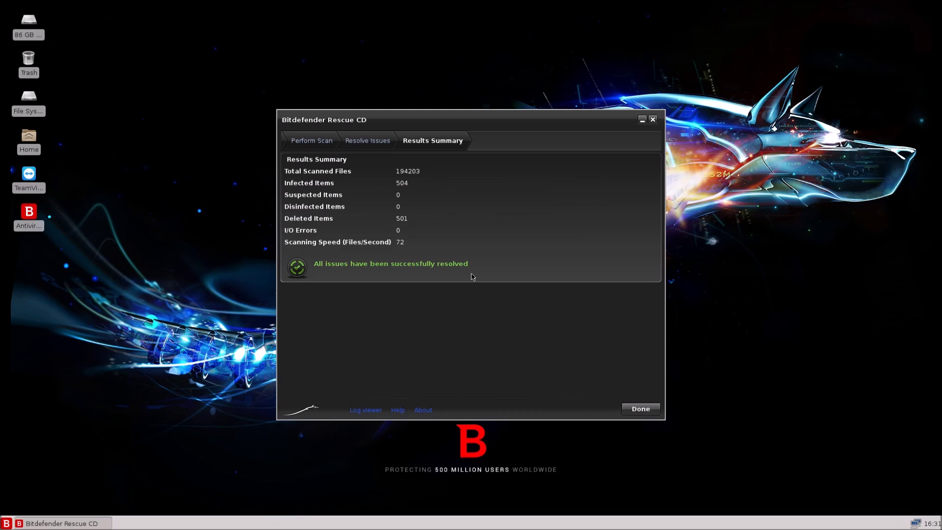
pyautogui.click(629, 409)
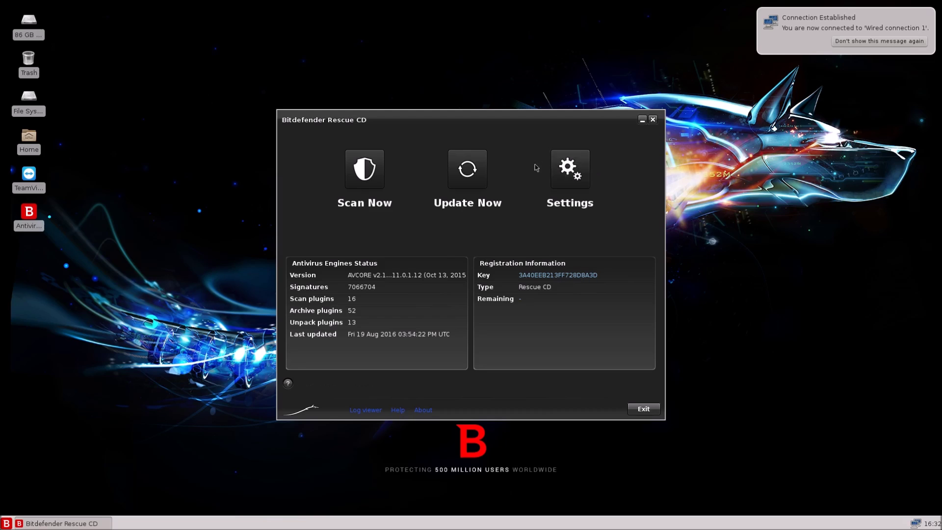
# Examine the scanner's settings, the rescue system's System applications and its desktop settings without changing anything
pyautogui.click(569, 170)
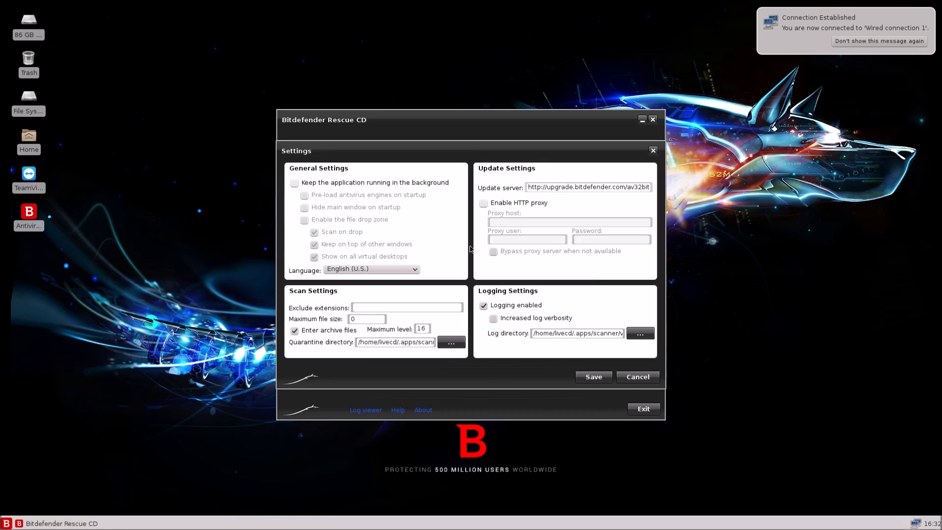
pyautogui.click(638, 378)
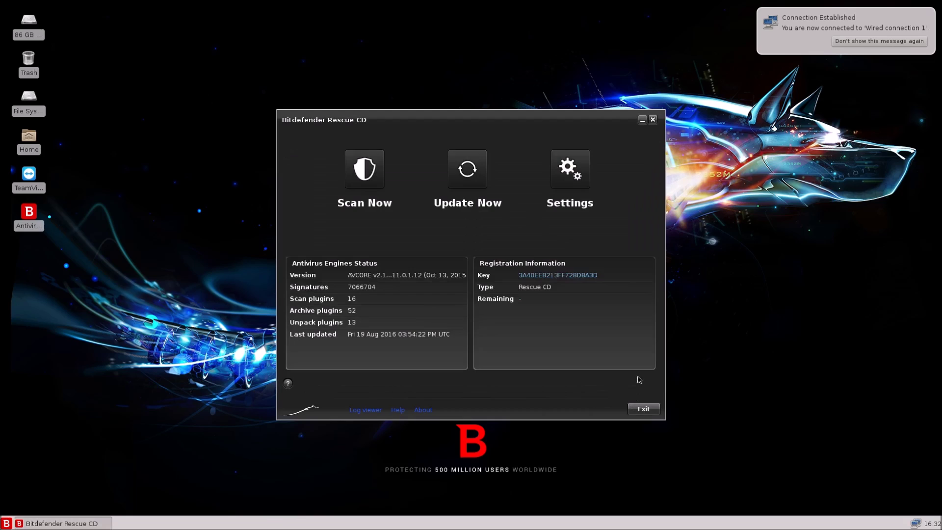
pyautogui.click(7, 523)
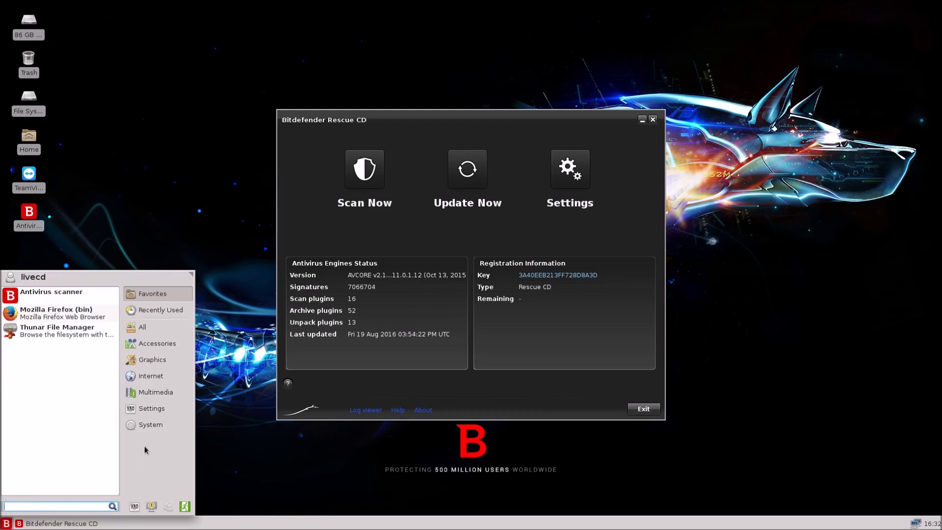
pyautogui.click(151, 425)
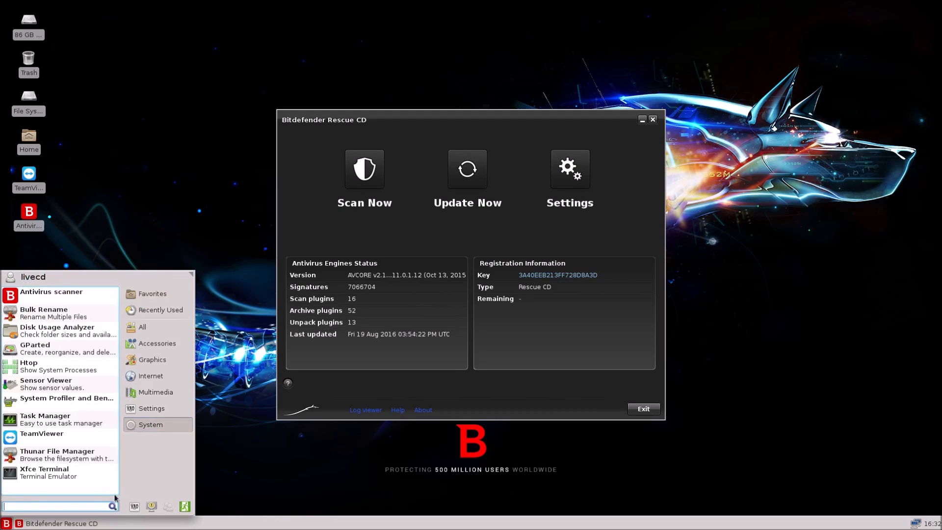
pyautogui.click(135, 506)
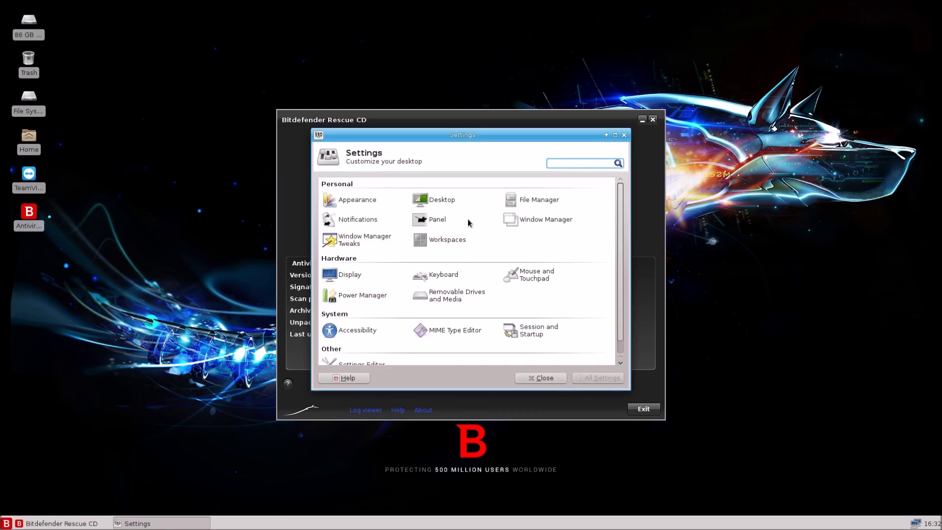
pyautogui.scroll(-1, 456, 258)
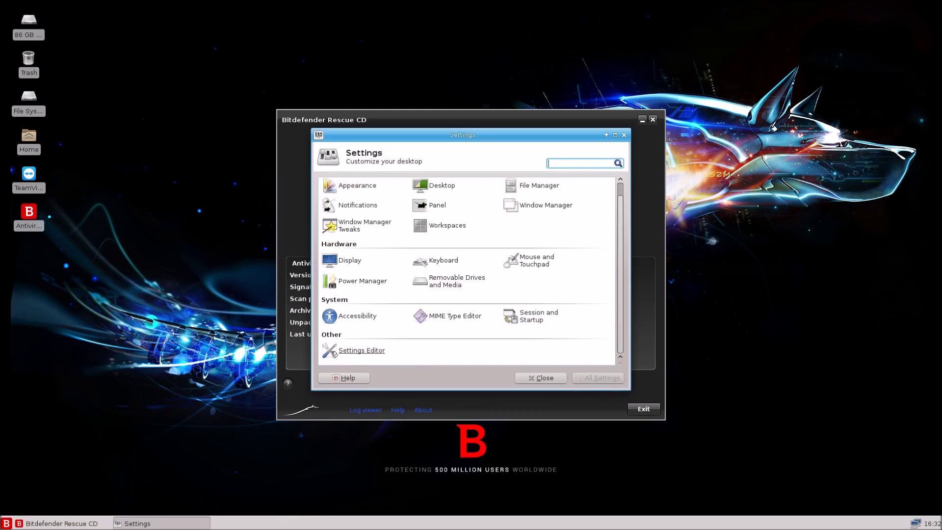
pyautogui.scroll(1, 333, 353)
pyautogui.click(545, 378)
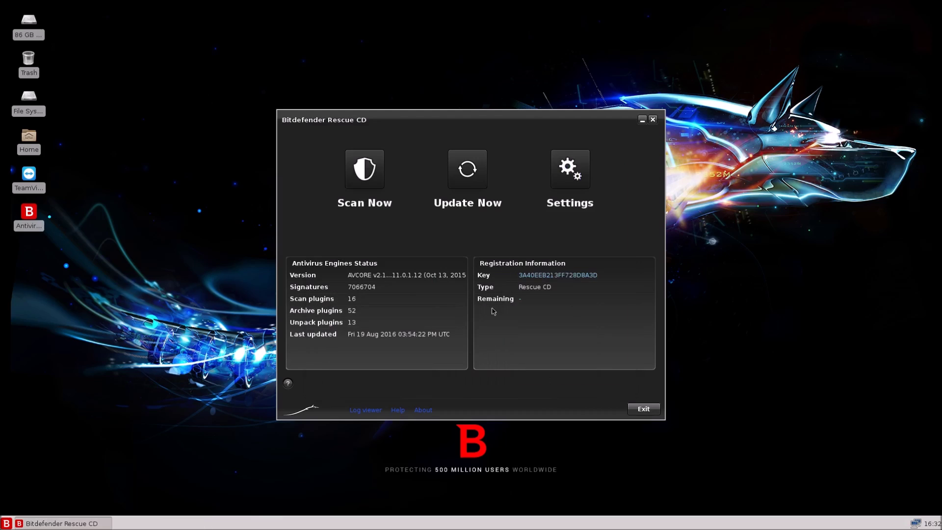
pyautogui.click(577, 176)
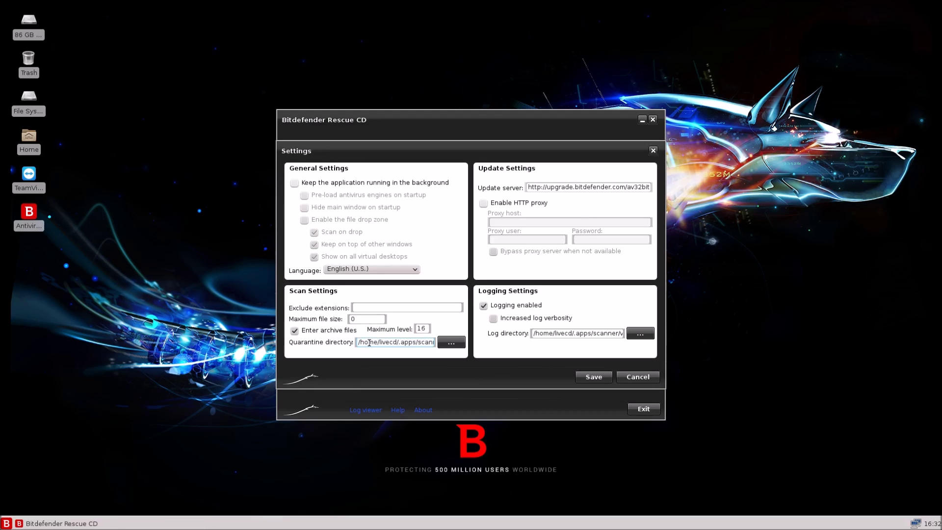
pyautogui.click(620, 379)
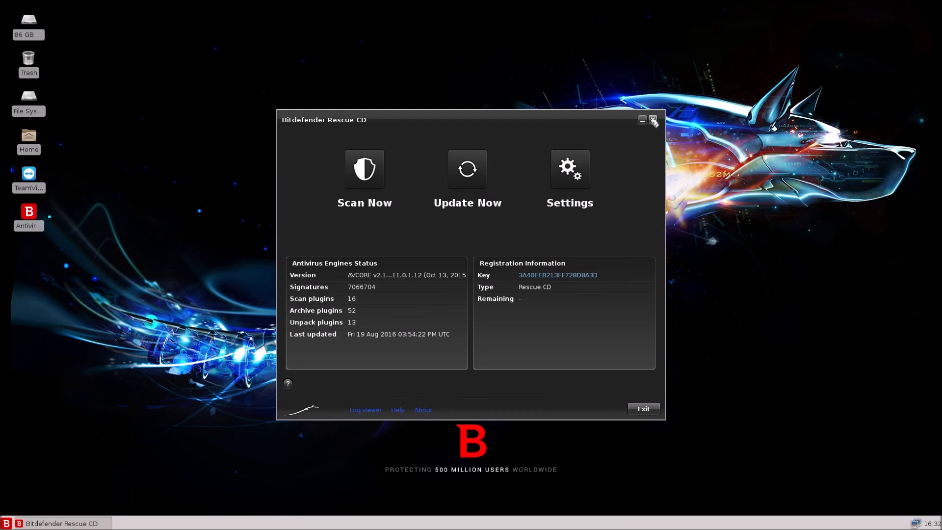
# Exit the antivirus scanner and open the rescue system's log-out options
pyautogui.click(637, 410)
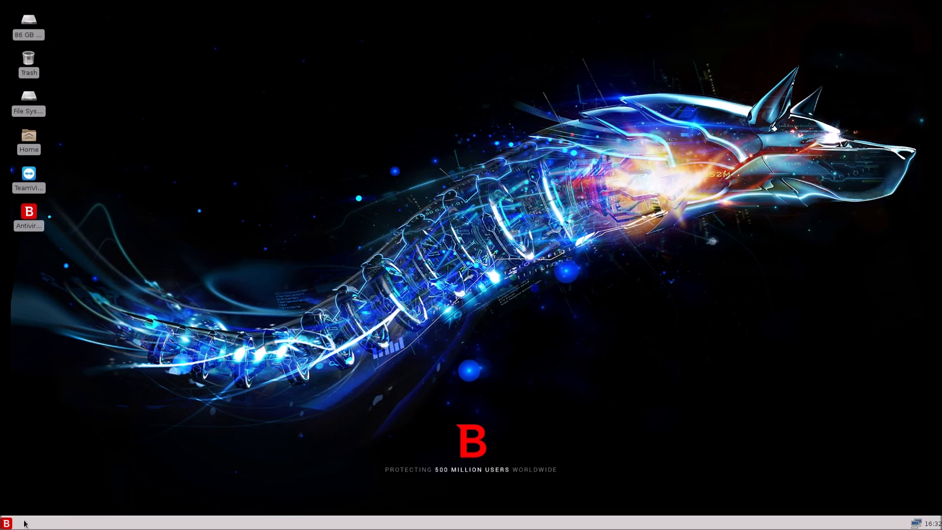
pyautogui.click(7, 523)
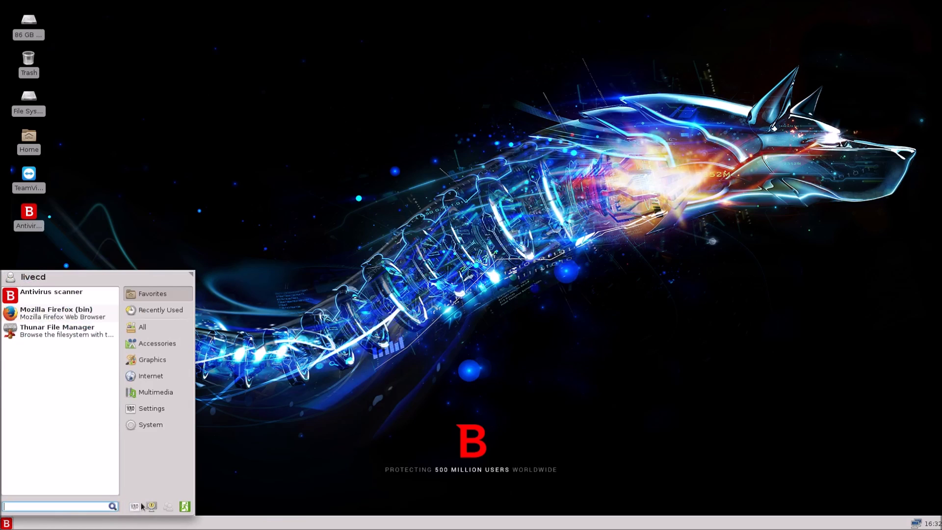
pyautogui.click(183, 506)
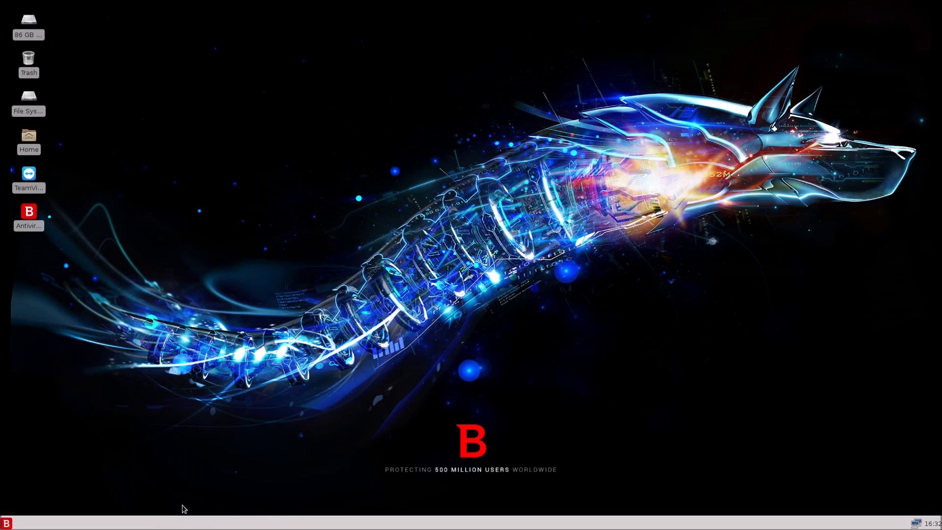
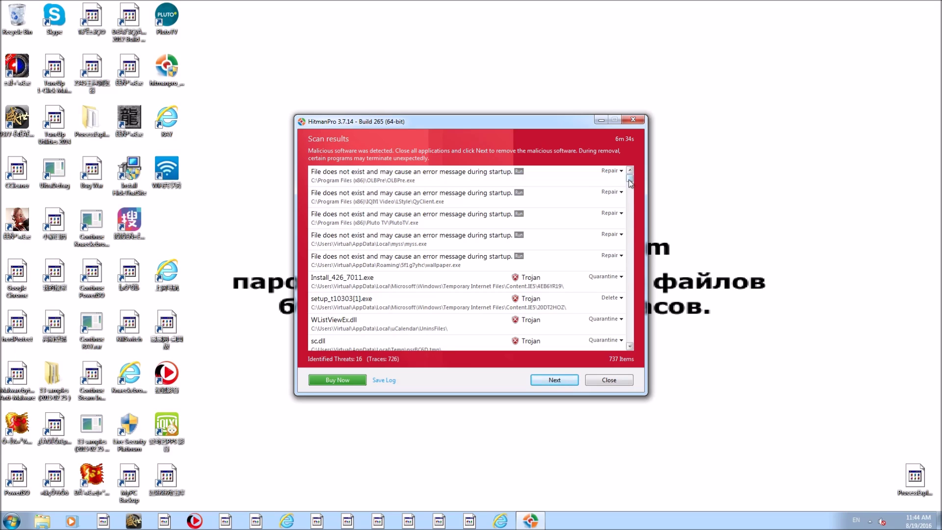
# Examine the Trojan and Live Security Platinum entries in HitmanPro's scan results, checking the detection details of Replace64.dll and XXUILib.dll
pyautogui.click(630, 346)
pyautogui.click(630, 346)
pyautogui.click(631, 347)
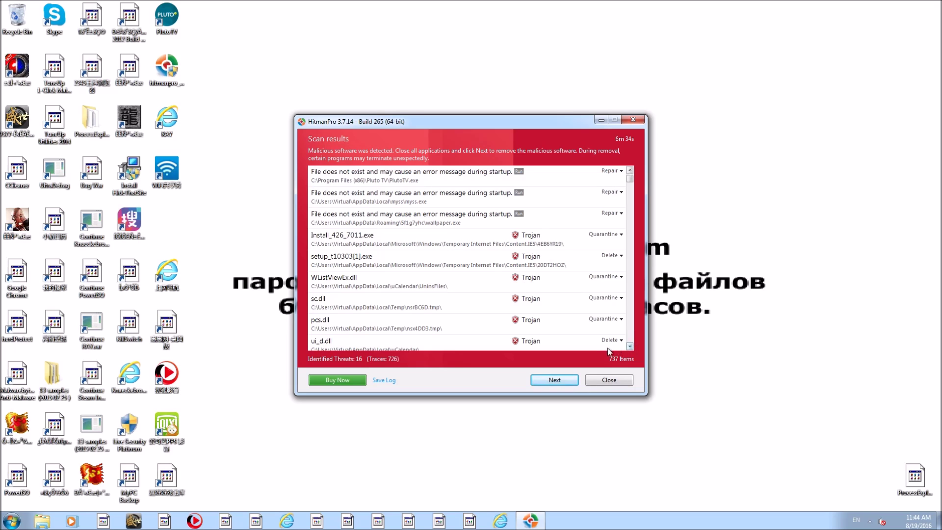
pyautogui.click(630, 347)
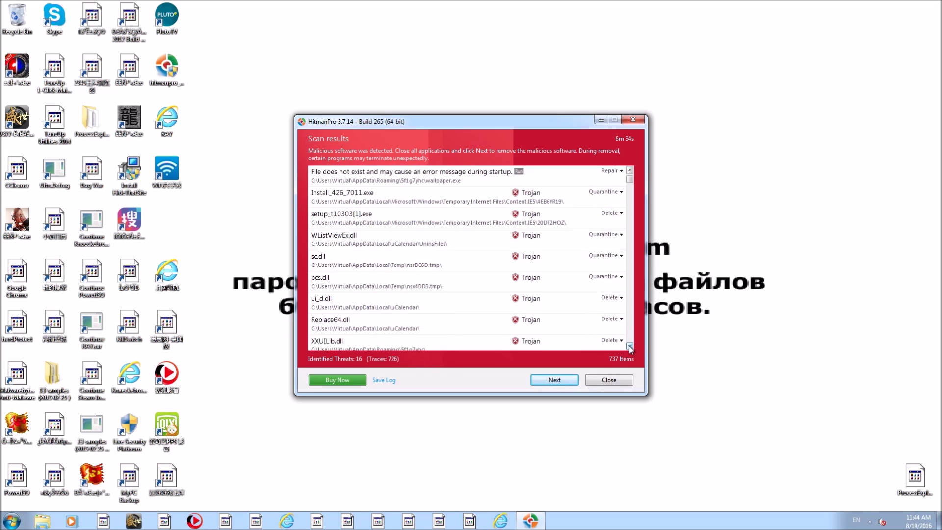
pyautogui.click(630, 347)
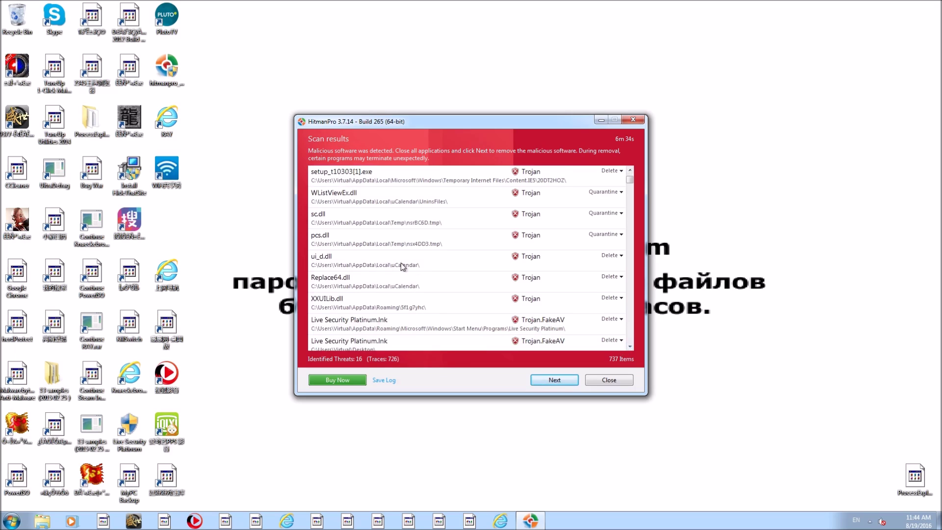
pyautogui.click(438, 261)
pyautogui.click(427, 281)
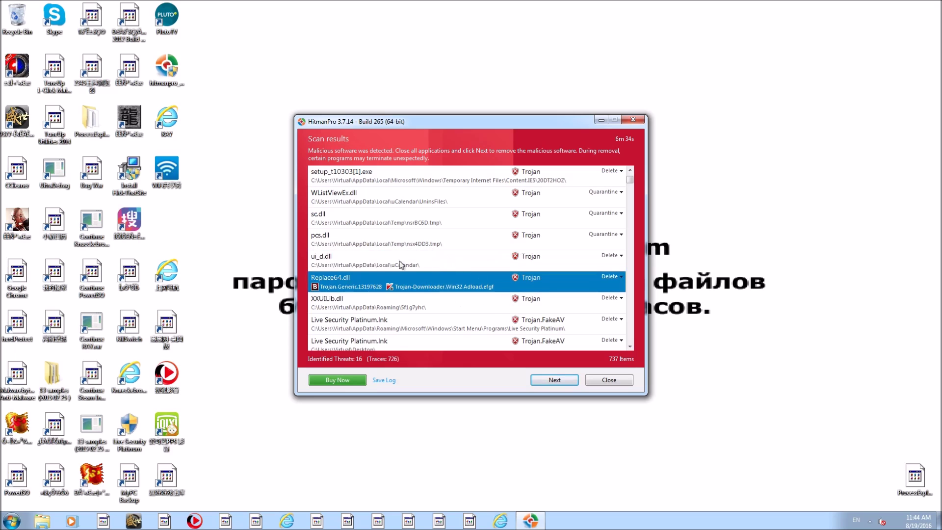
pyautogui.click(392, 297)
pyautogui.click(630, 347)
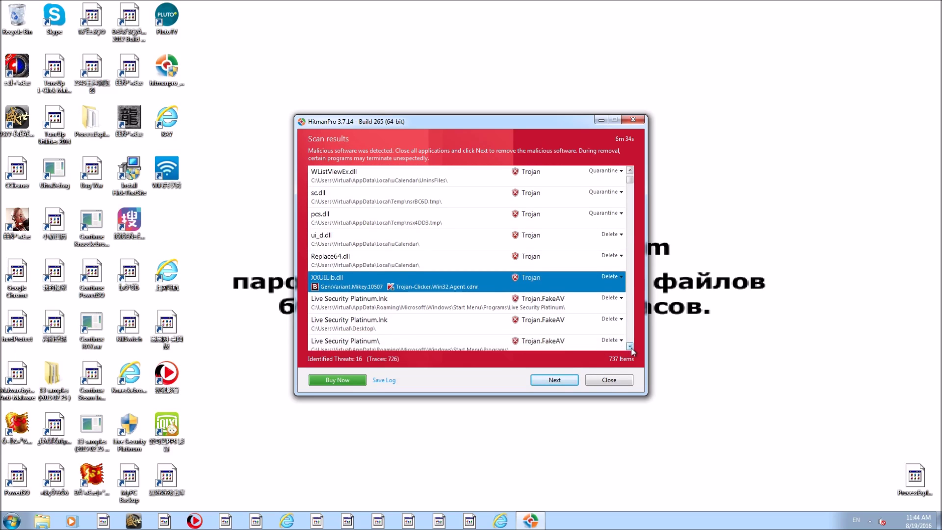
pyautogui.click(630, 346)
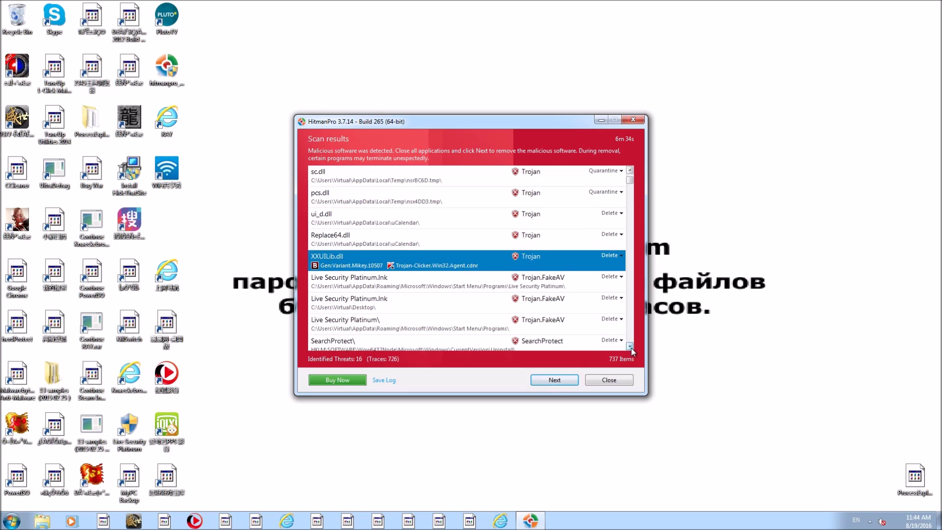
pyautogui.click(630, 346)
pyautogui.click(630, 347)
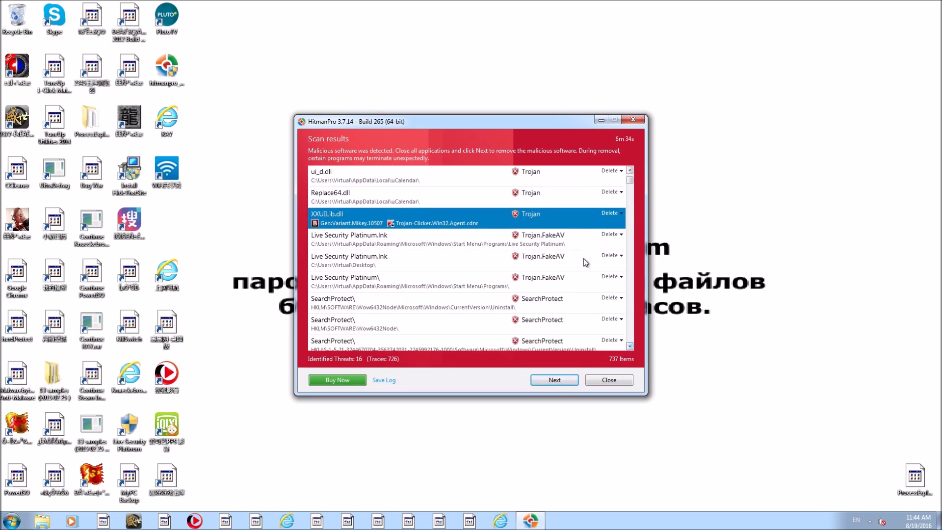
pyautogui.click(536, 288)
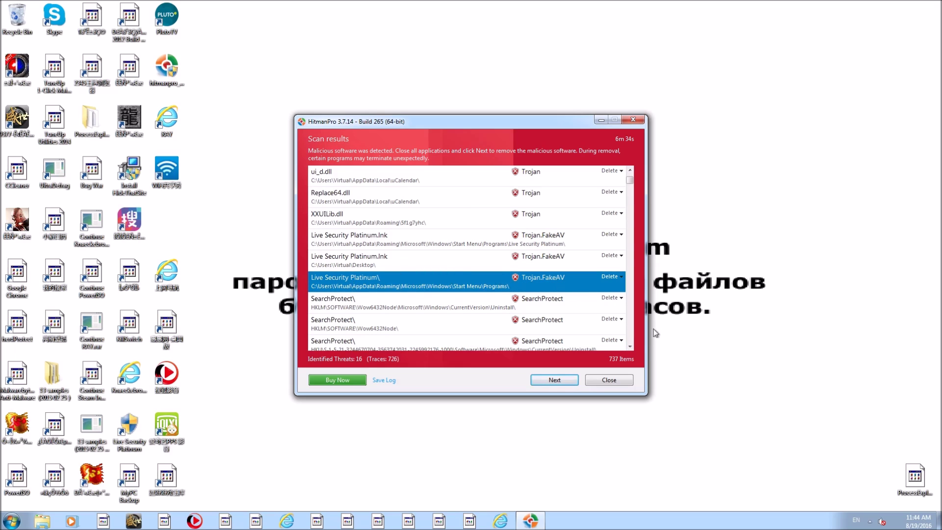
# Examine the SearchProtect, TNT2 and wdj_connection_wrapper.dll entries in the scan results
pyautogui.click(630, 346)
pyautogui.click(630, 346)
pyautogui.click(630, 346)
pyautogui.click(630, 346)
pyautogui.click(630, 346)
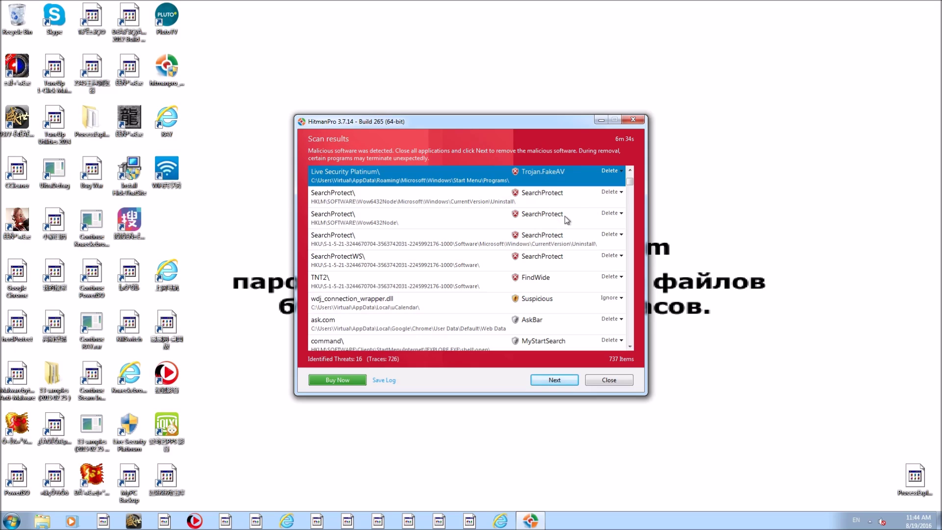
pyautogui.click(632, 172)
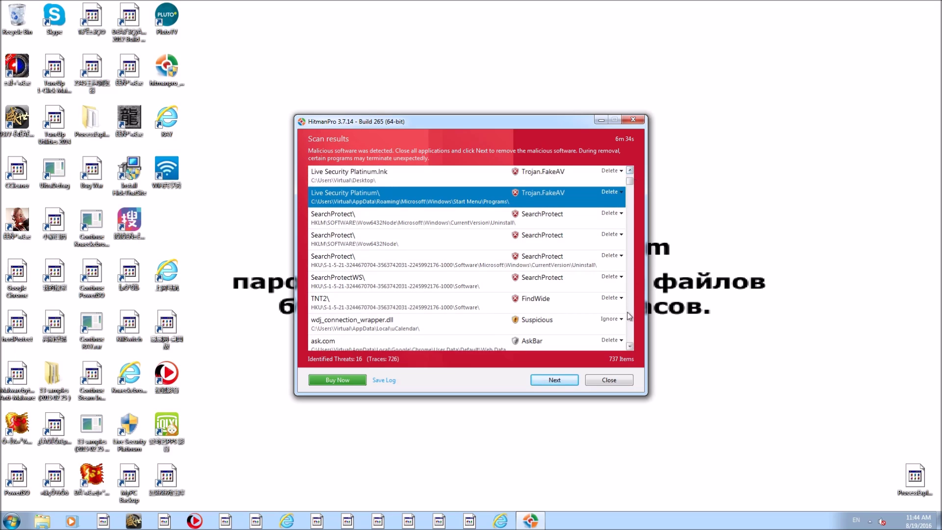
pyautogui.click(630, 347)
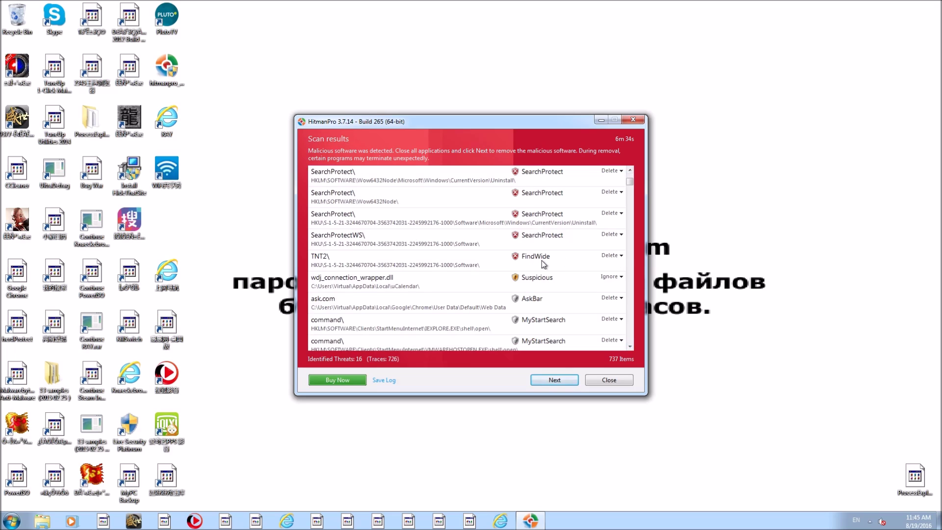
pyautogui.click(350, 266)
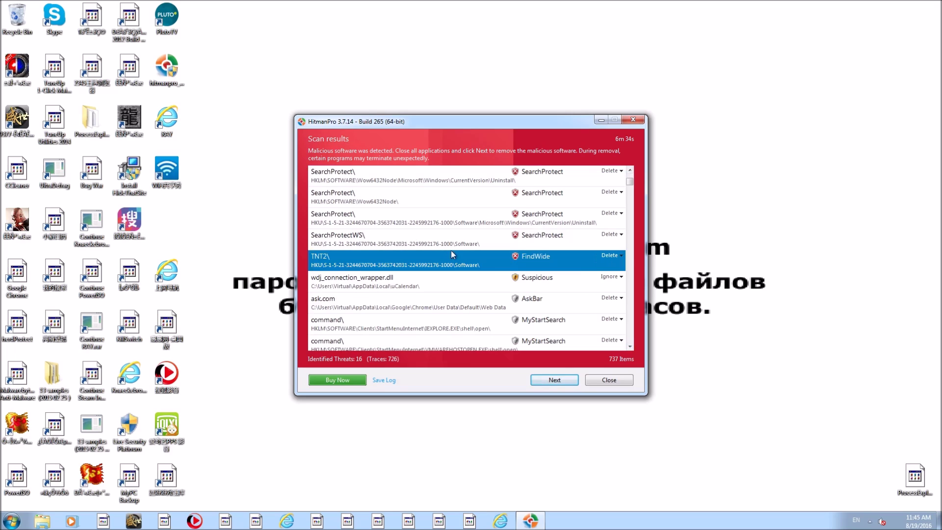
pyautogui.click(397, 284)
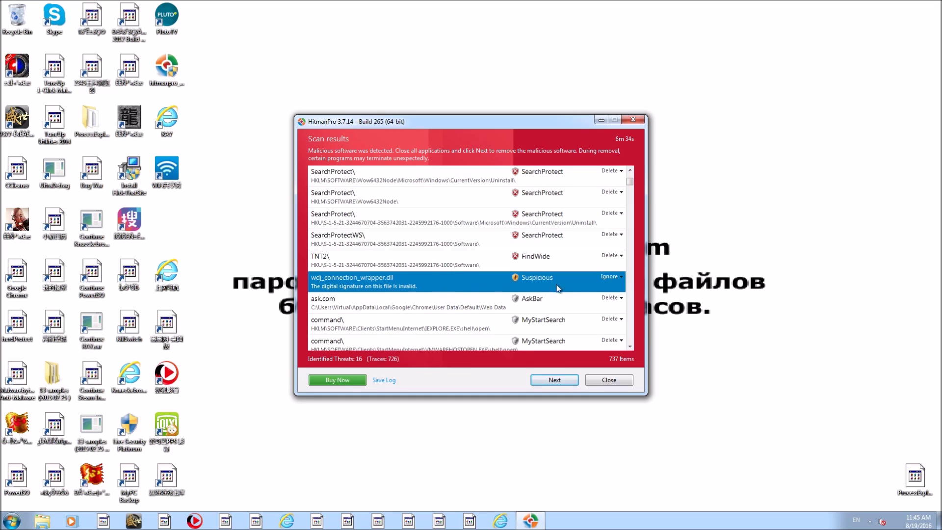
# Skim the remaining scan results past the IQIYI entries and return to the start of the list
pyautogui.click(631, 346)
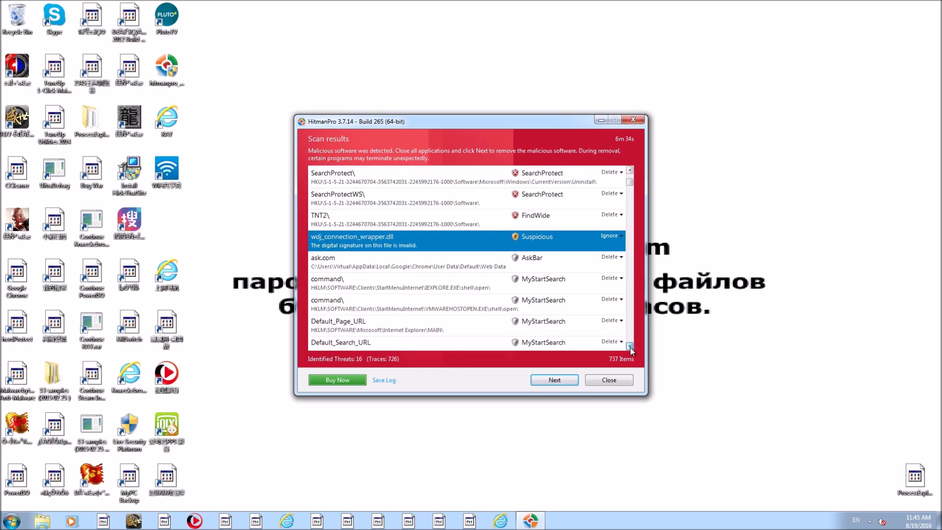
pyautogui.moveTo(631, 347); pyautogui.dragTo(631, 347)
pyautogui.moveTo(631, 186); pyautogui.dragTo(632, 253)
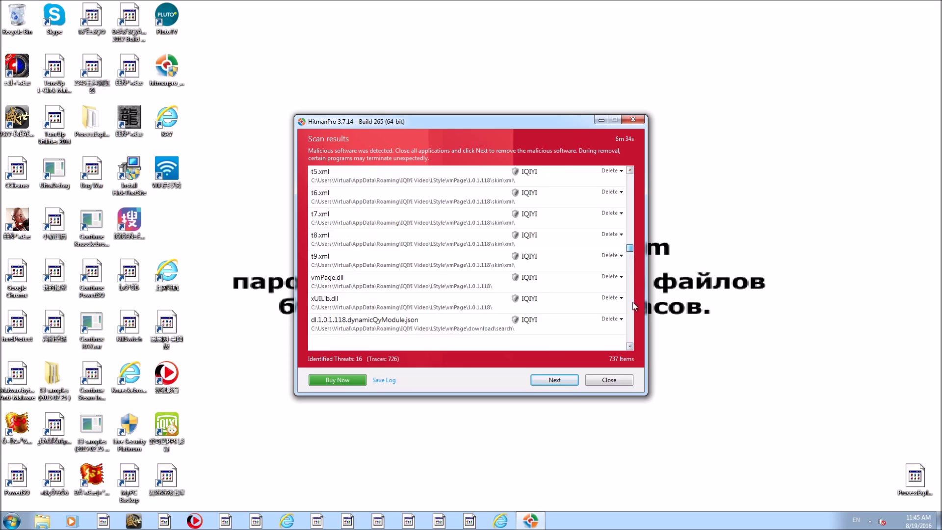
pyautogui.moveTo(633, 322); pyautogui.dragTo(637, 180)
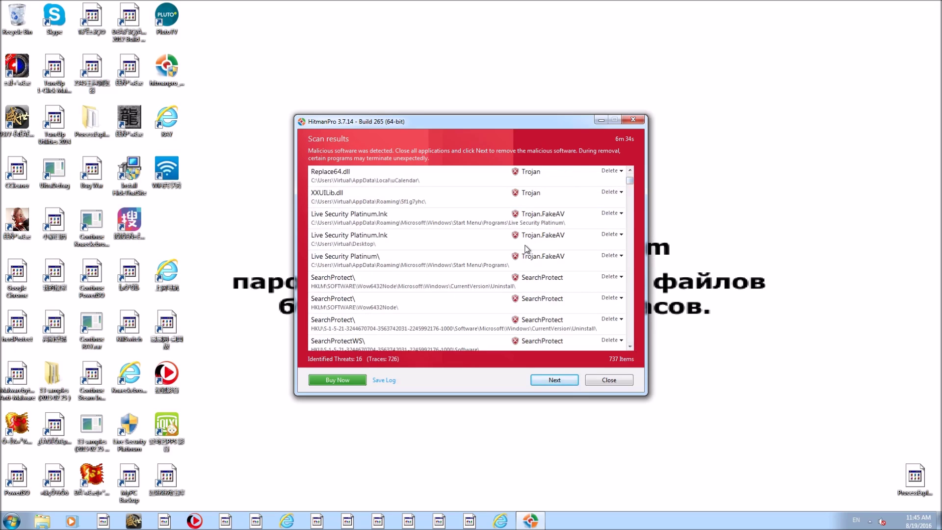
pyautogui.scroll(1, 520, 250)
pyautogui.scroll(2, 519, 249)
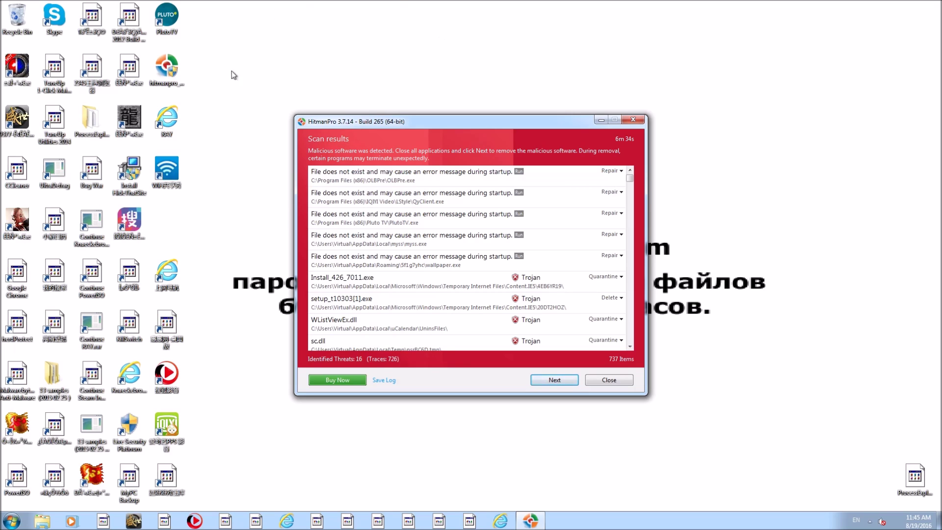
# Open the Libraries window in Windows Explorer, then close the duplicate Explorer window and HitmanPro without removing the detected items
pyautogui.click(39, 521)
pyautogui.doubleClick(180, 487)
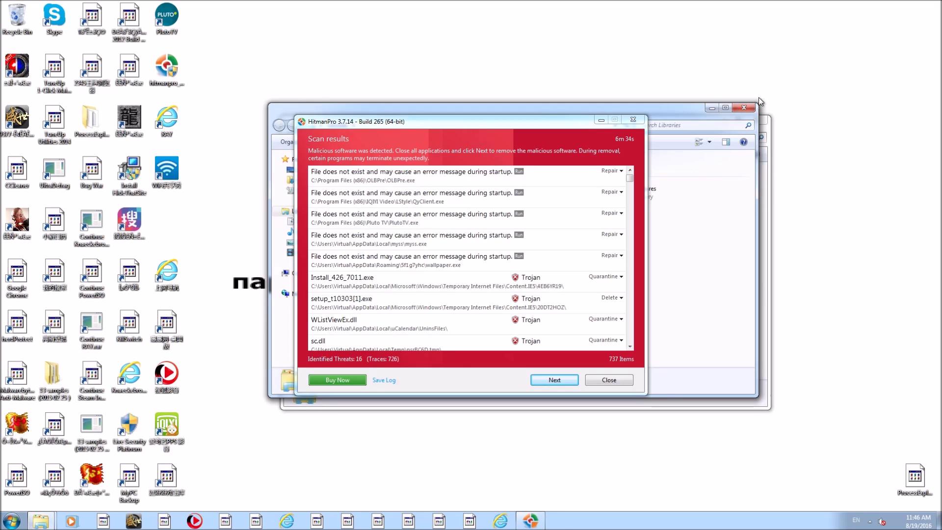
pyautogui.click(761, 122)
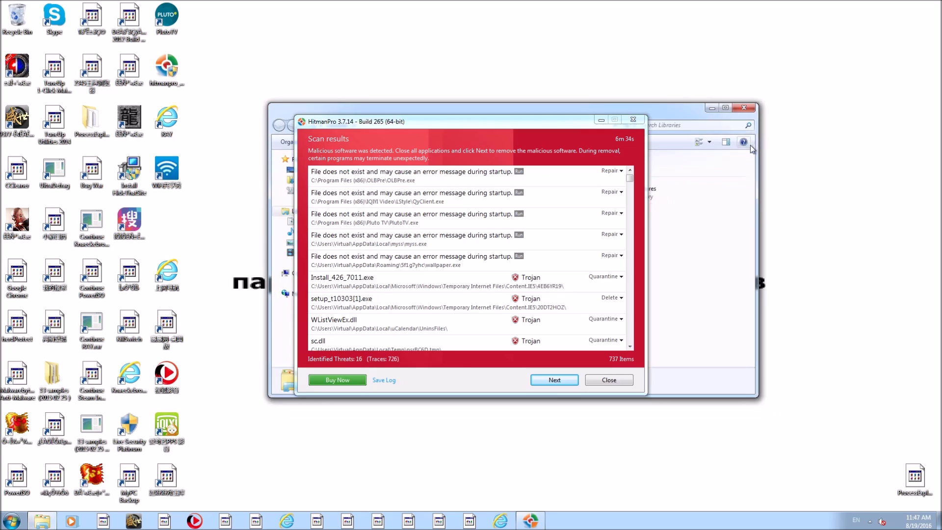
pyautogui.click(631, 122)
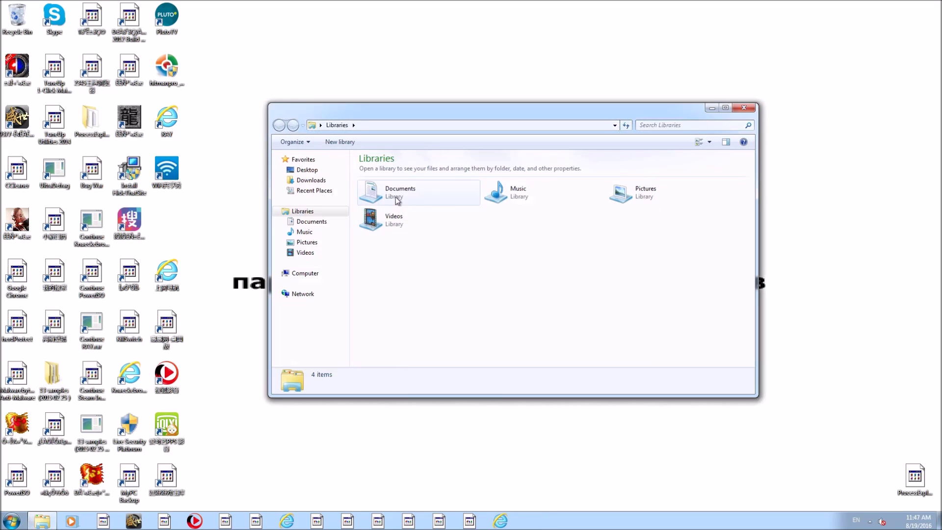
# Try to open the MAX Wallpaper image in the Pictures library, dismiss the program choice and close the Explorer window
pyautogui.click(382, 199)
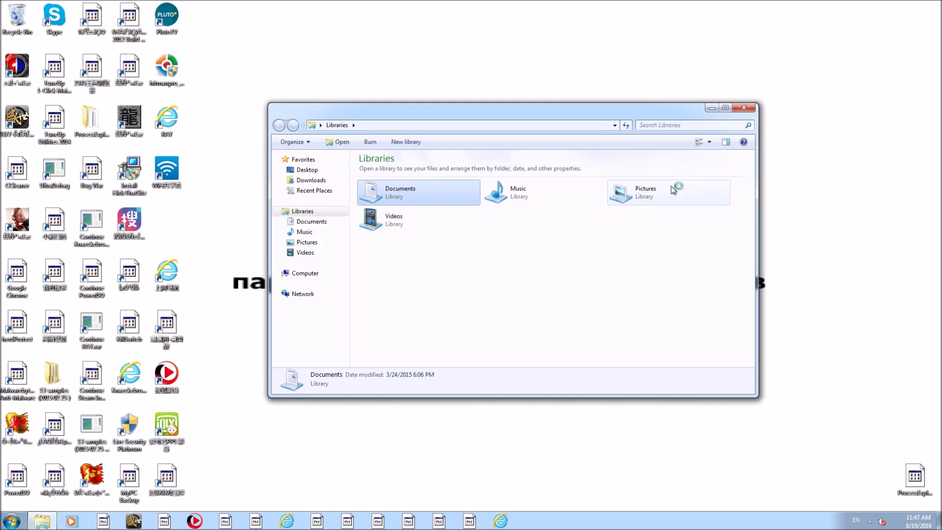
pyautogui.click(646, 201)
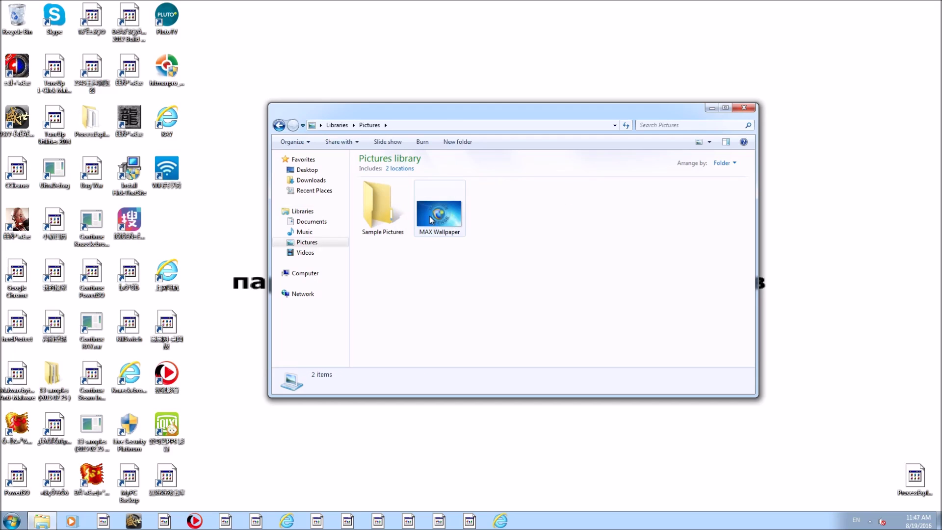
pyautogui.click(429, 216)
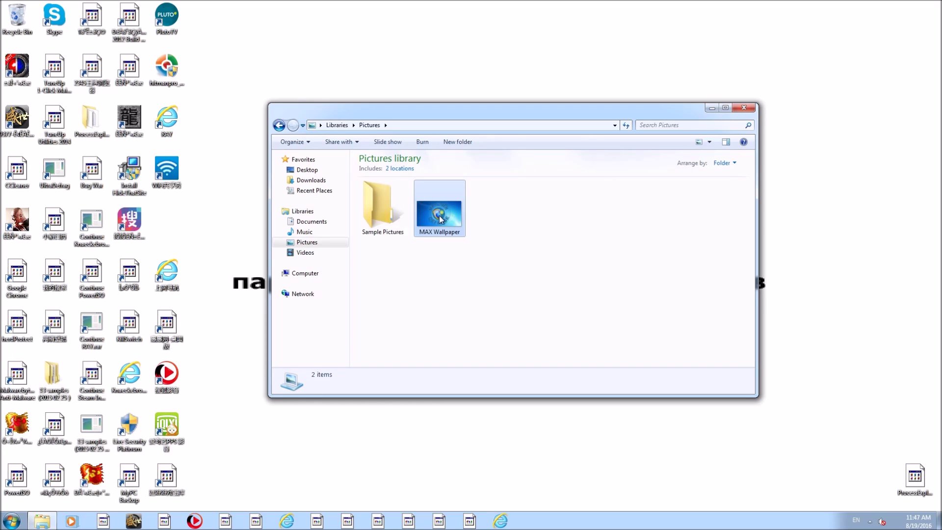
pyautogui.click(440, 219)
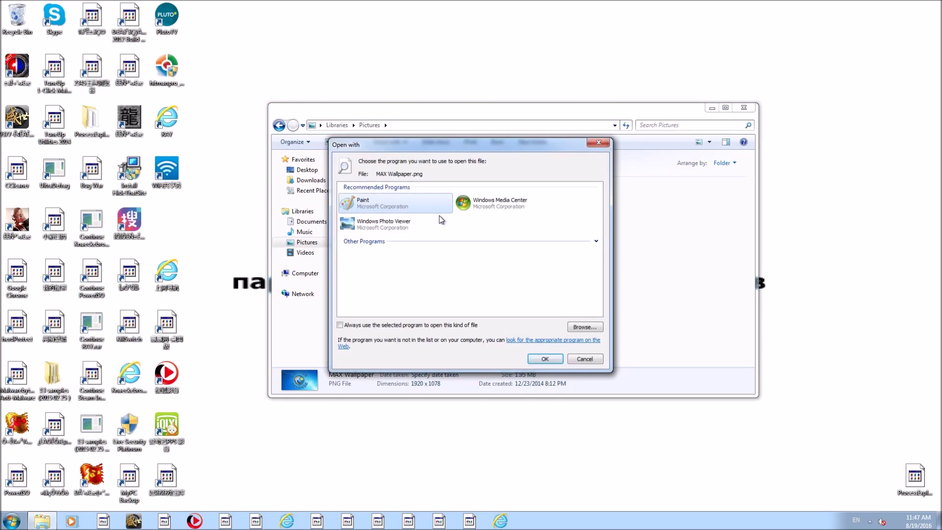
pyautogui.click(593, 143)
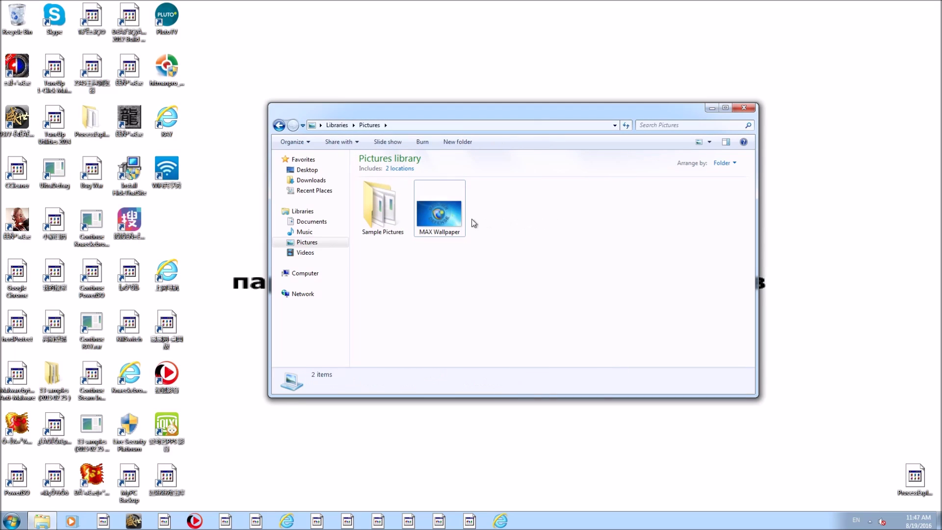
pyautogui.click(744, 109)
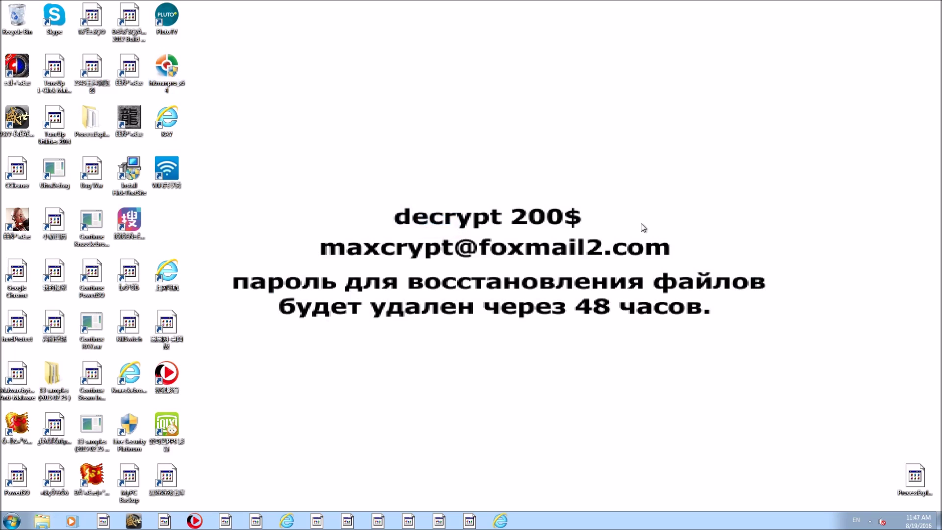